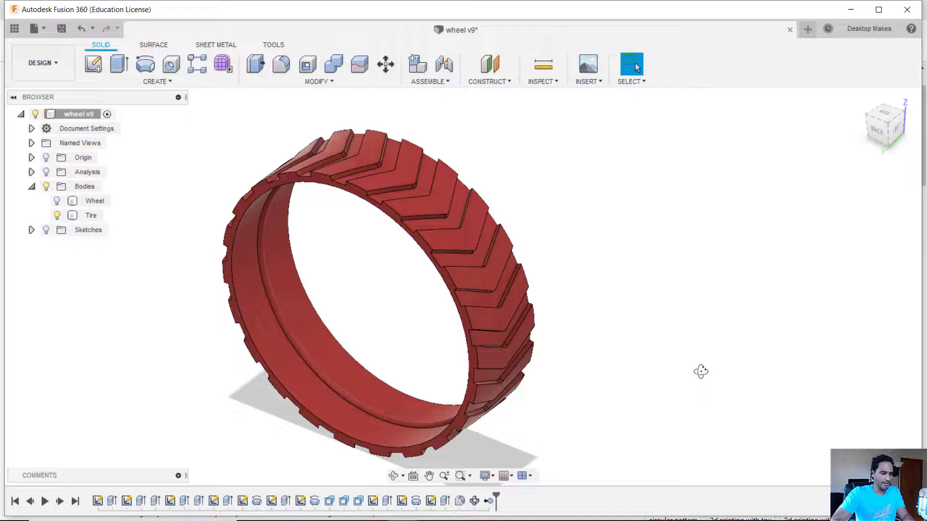
Orbit and zoom around the treaded tire to inspect one of its tread faces
shift+middle_drag(701, 371, 638, 302)
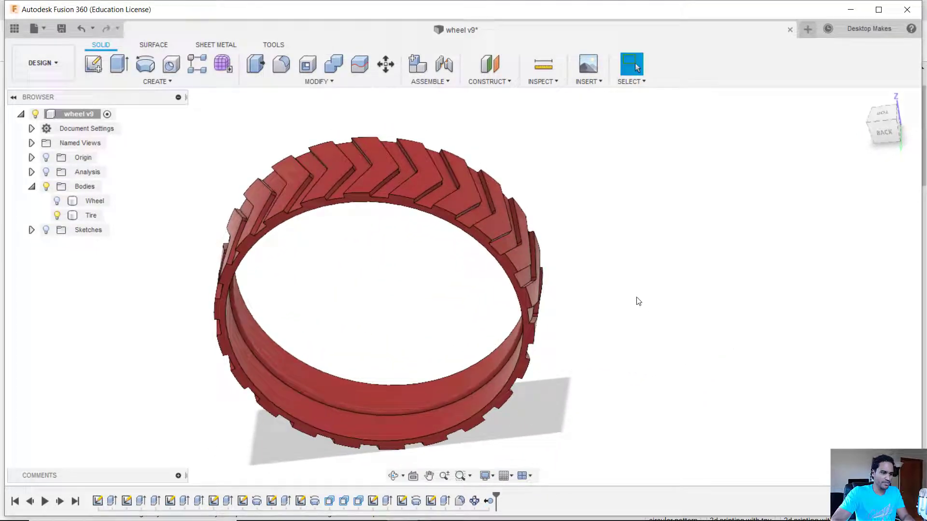
scroll(638, 301, up, 2)
click(418, 170)
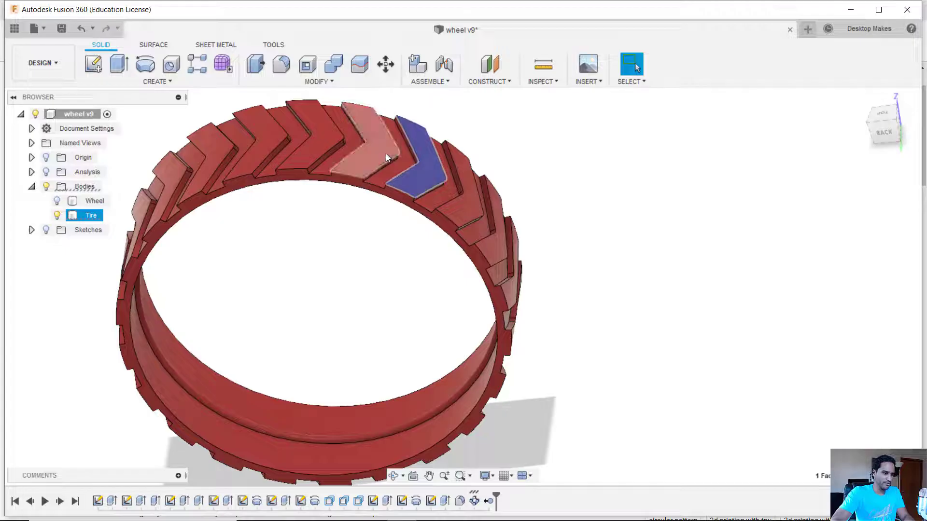
click(371, 292)
Orbit to the tire's inner side and inspect its inner band face
mouse_move(566, 391)
shift+middle_down()
mouse_move(585, 384)
mouse_move(555, 381)
shift+middle_up()
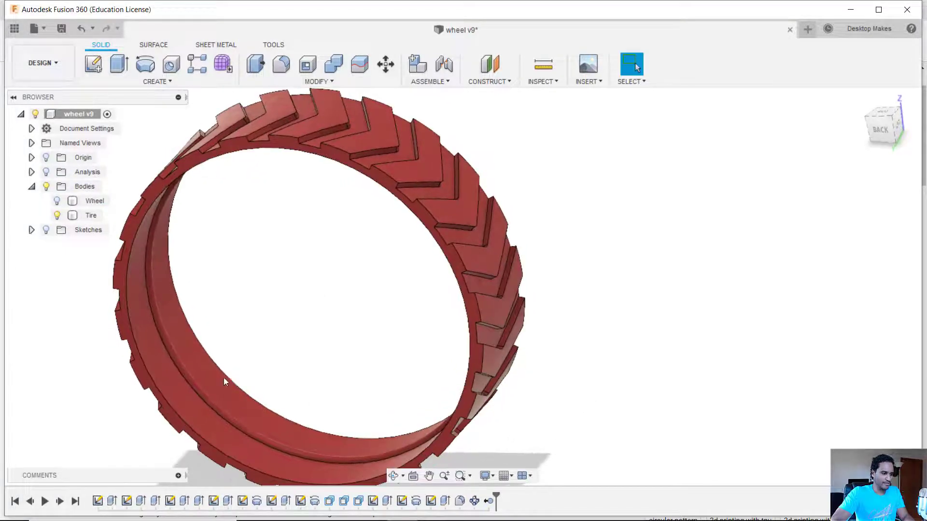
scroll(170, 345, up, 3)
click(170, 345)
scroll(170, 345, down, 3)
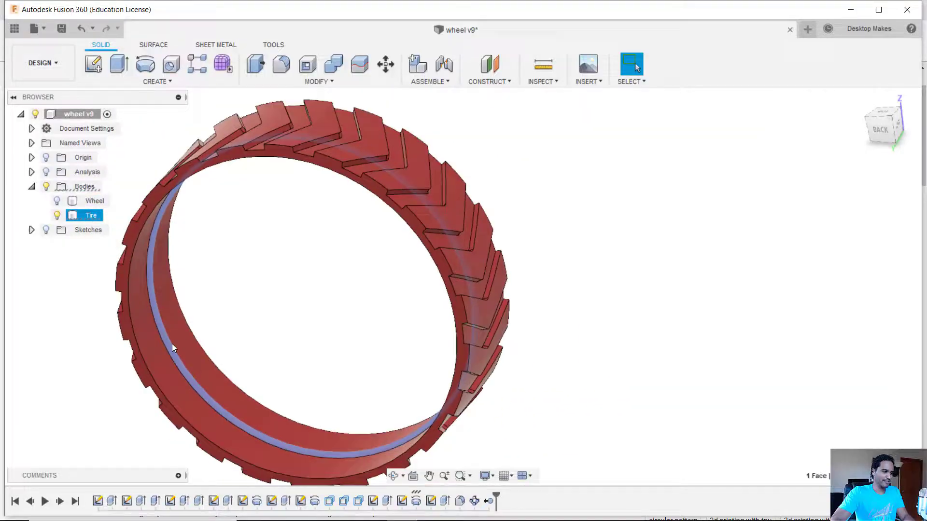
click(236, 308)
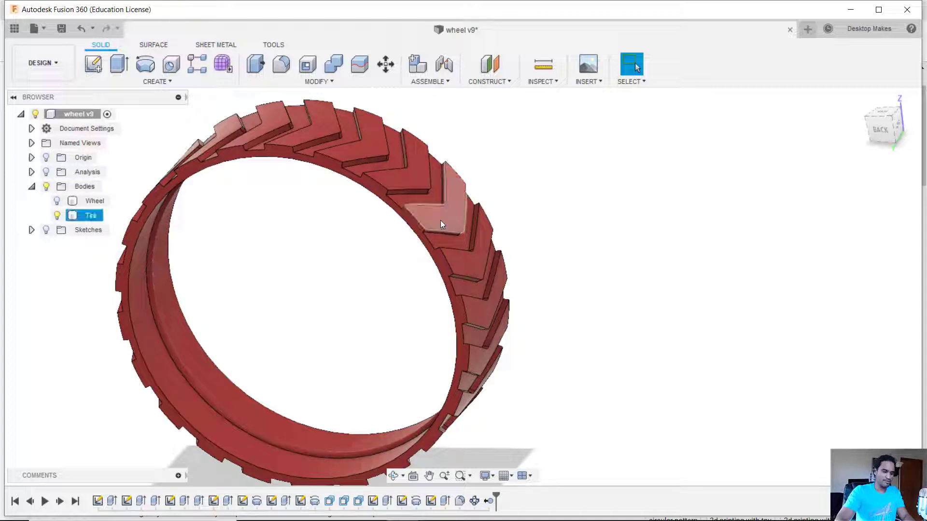
middle_drag(383, 269, 419, 264)
scroll(419, 265, down, 2)
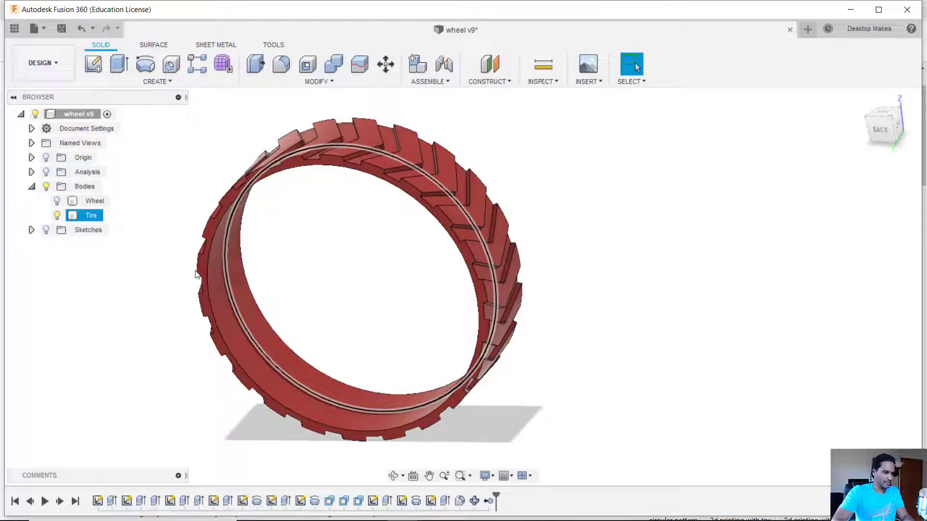
Show the Wheel body, hide the Tire, and zoom in on the wheel
click(57, 202)
click(57, 215)
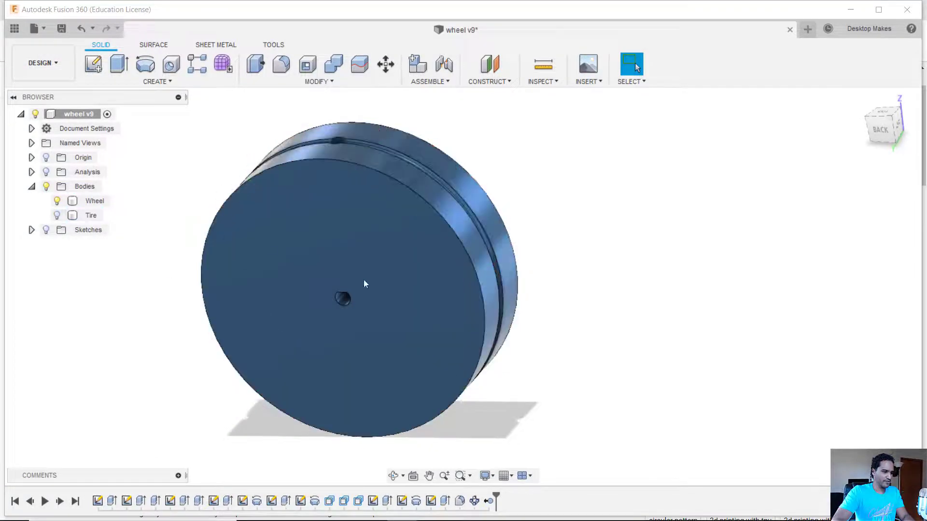
click(364, 279)
shift+middle_drag(364, 280, 394, 306)
scroll(422, 238, up, 5)
scroll(437, 221, down, 8)
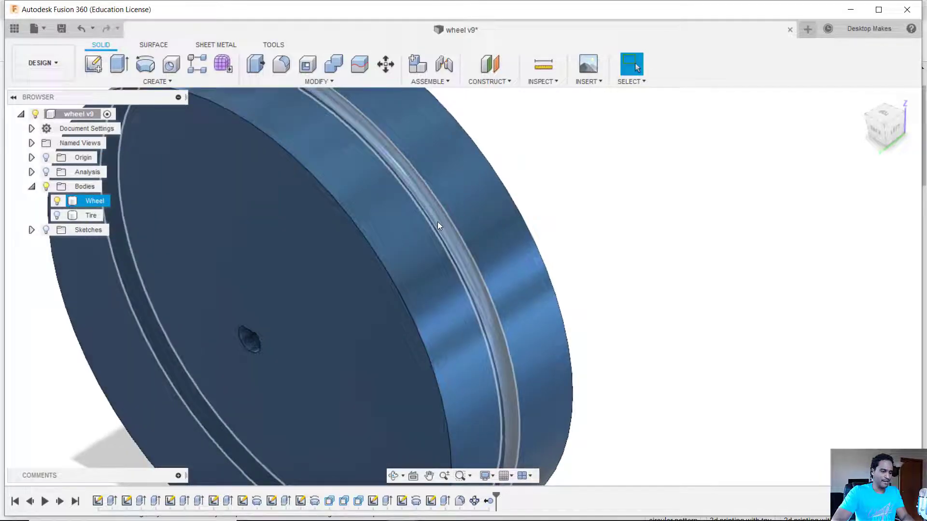
Orbit and zoom around the wheel to examine its groove
shift+middle_drag(438, 225, 502, 275)
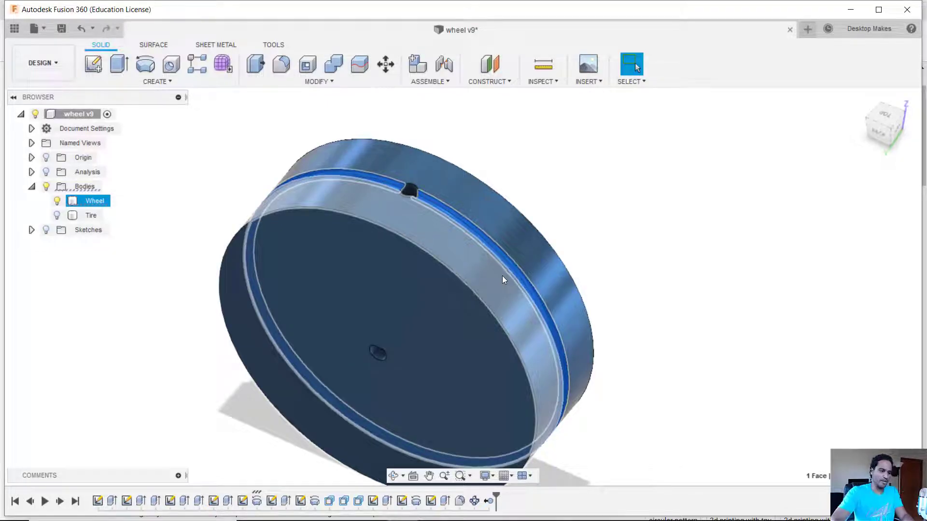
scroll(502, 276, up, 5)
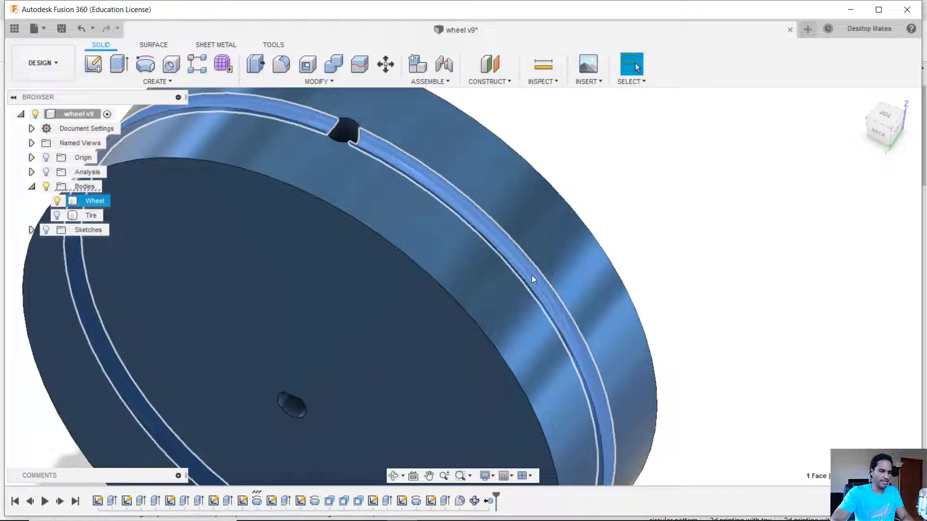
scroll(533, 279, down, 5)
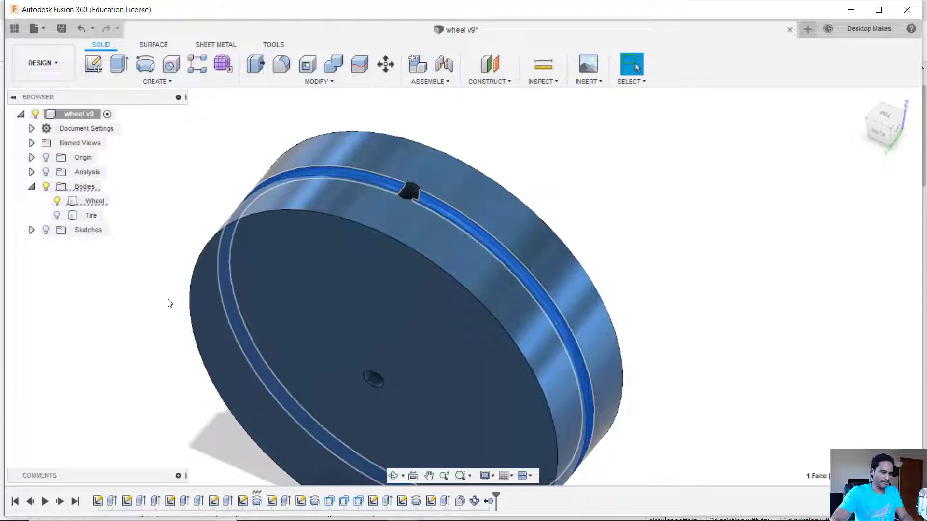
shift+middle_drag(169, 303, 163, 304)
click(167, 306)
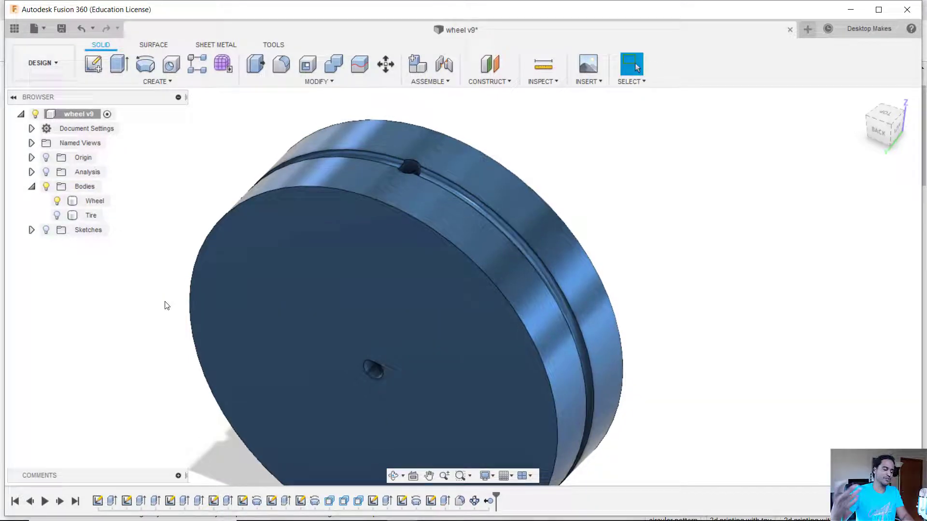
scroll(160, 299, down, 2)
Show the Tire again and hide the Wheel, leaving the treaded tire alone
click(57, 215)
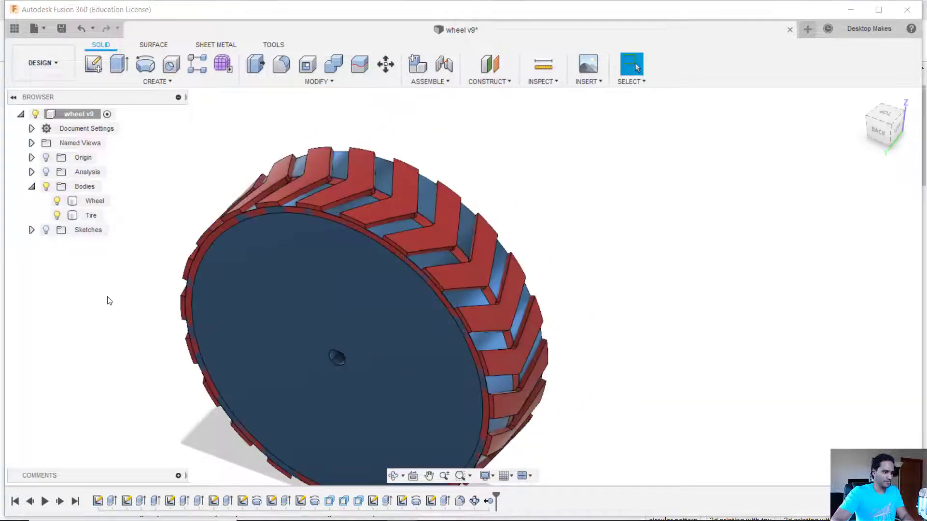
click(58, 201)
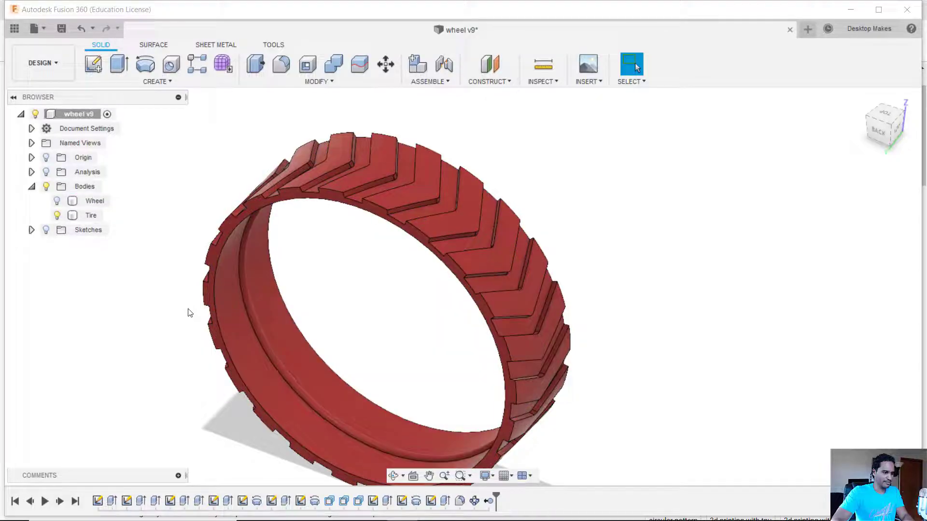
click(251, 292)
click(151, 315)
middle_drag(151, 314, 168, 313)
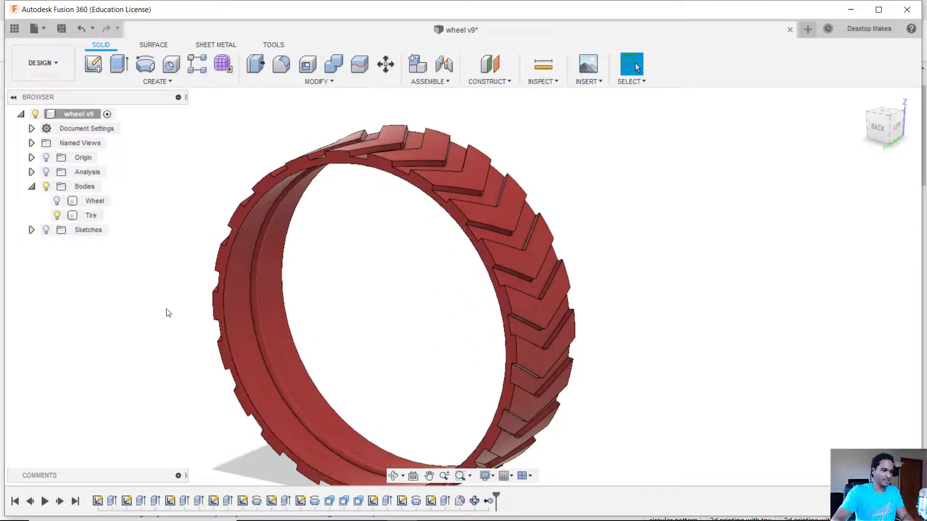
scroll(193, 287, down, 2)
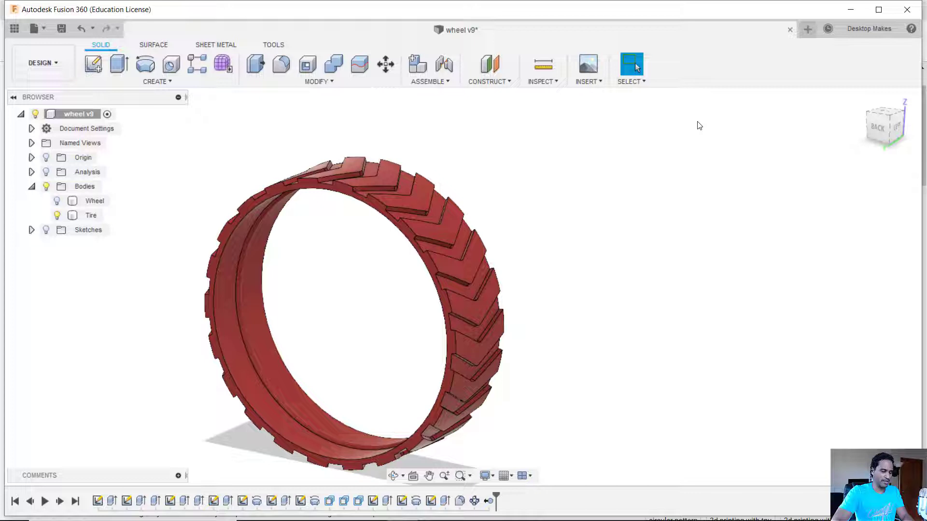
Start a new untitled design and toggle Tire and Wheel visibility to view each body
click(808, 29)
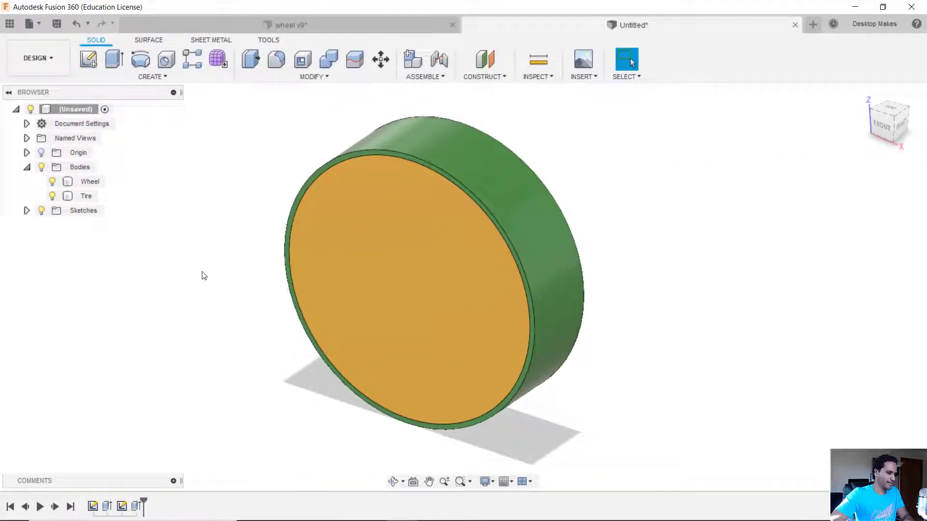
click(54, 197)
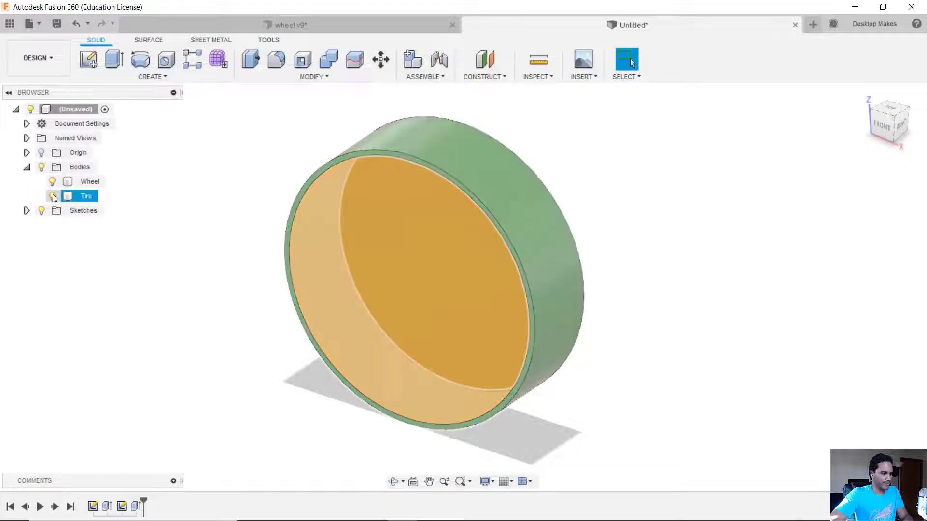
click(52, 195)
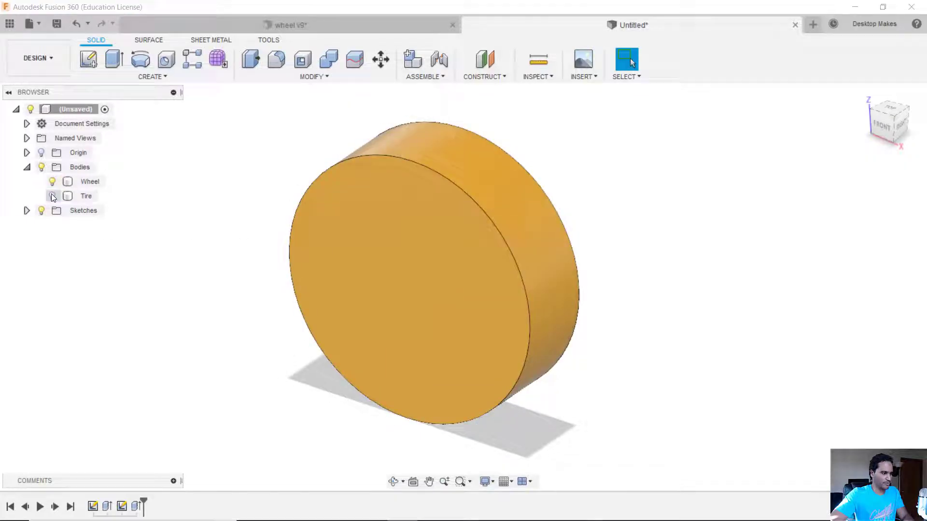
click(52, 182)
click(52, 195)
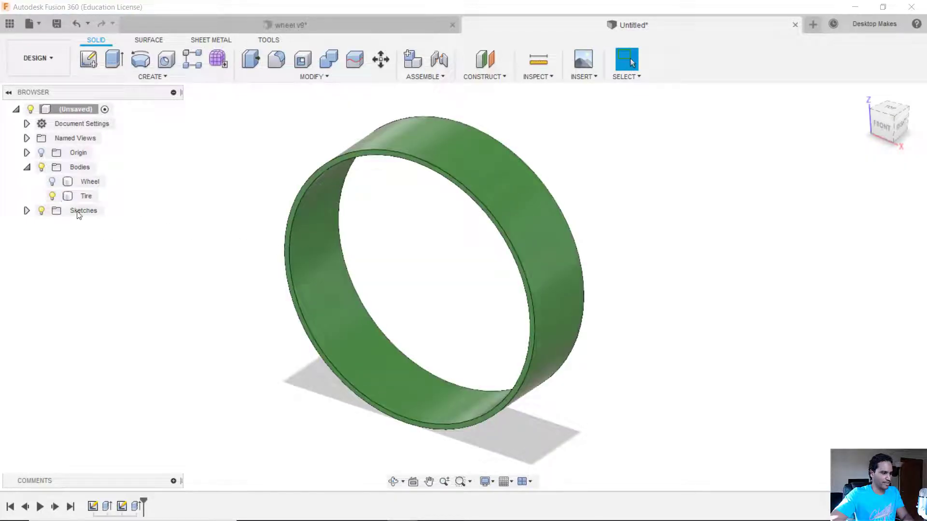
click(52, 182)
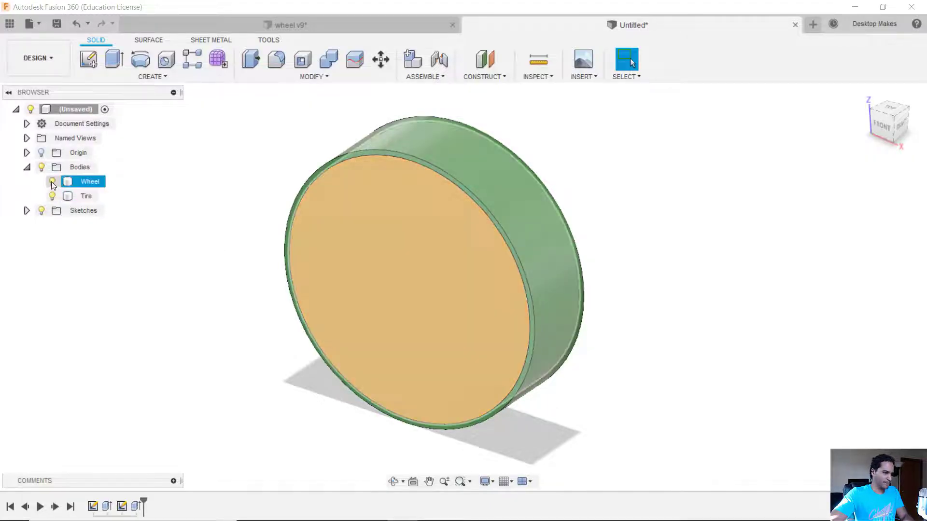
Toggle the bodies again, ending with only the green Tire ring visible
click(52, 182)
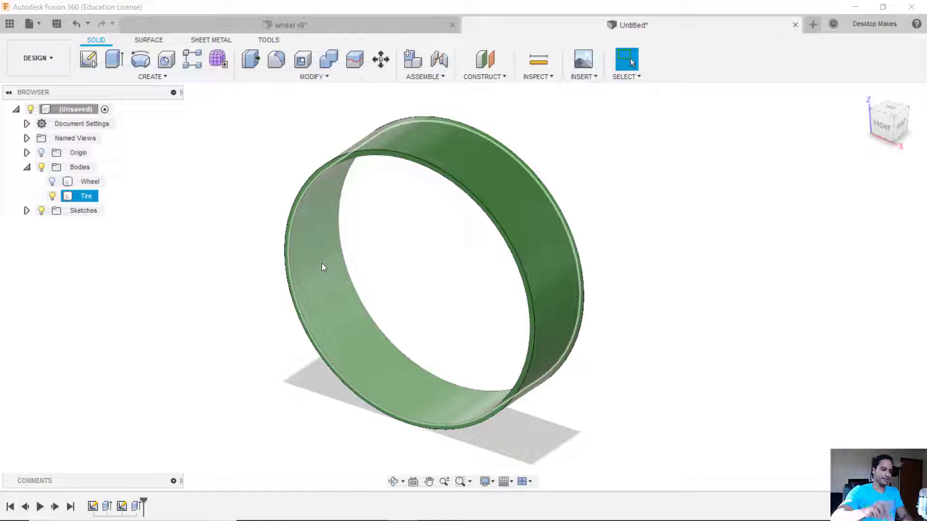
click(52, 182)
click(52, 196)
click(452, 172)
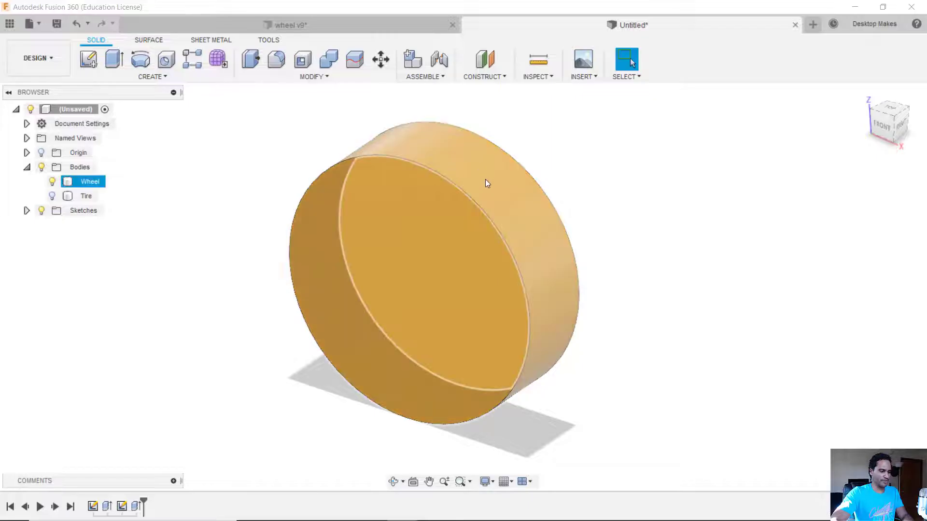
click(51, 197)
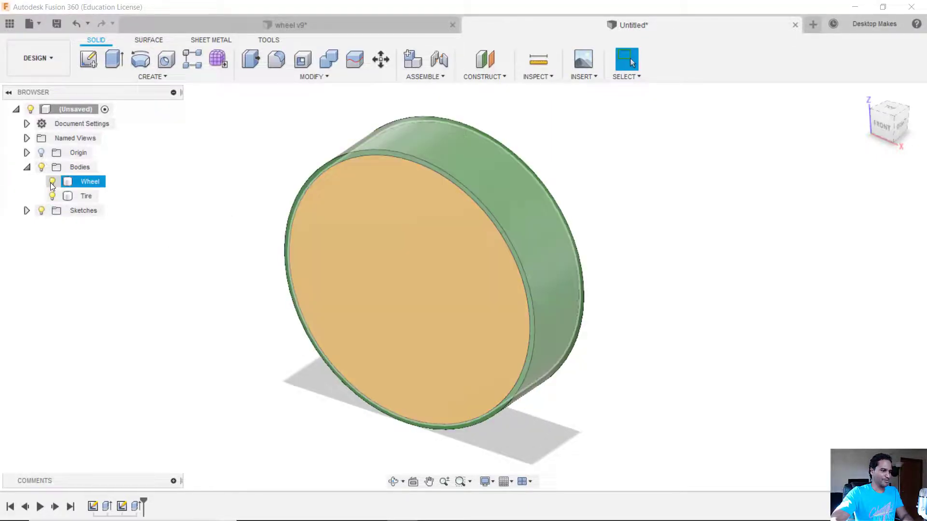
click(52, 182)
Create a new sketch on the YZ origin plane through the tire ring
shift+middle_drag(174, 309, 227, 332)
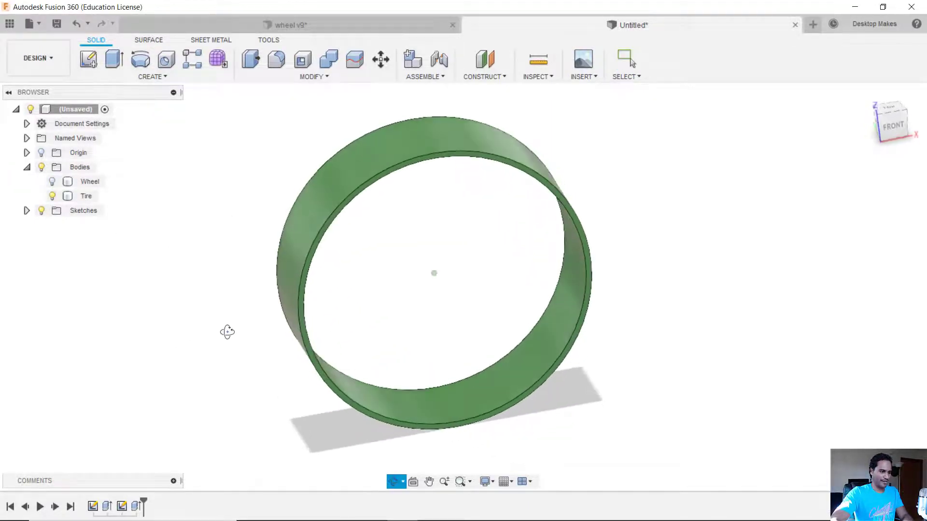
click(97, 61)
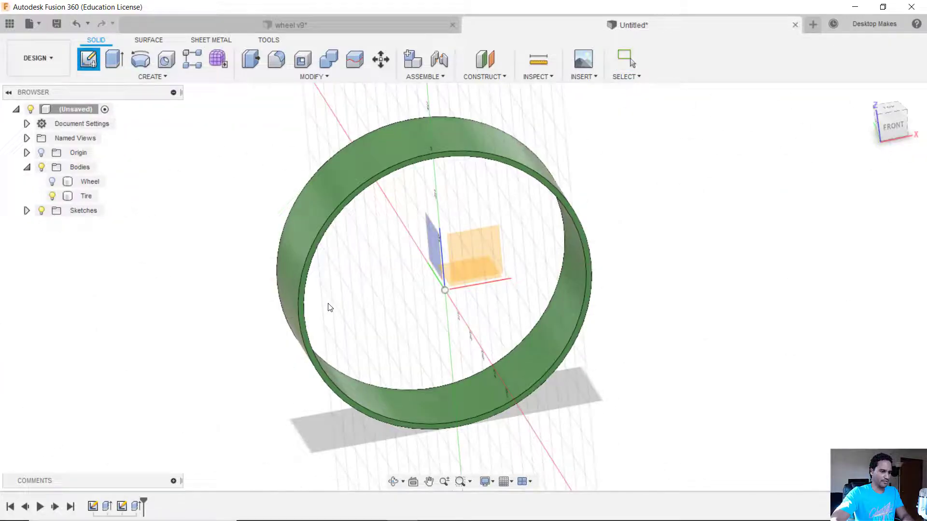
shift+middle_drag(330, 308, 363, 287)
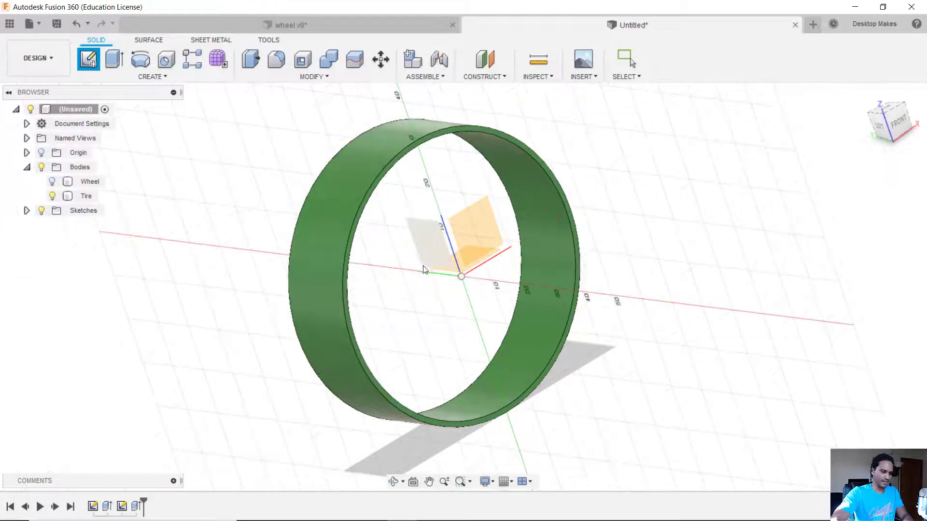
shift+middle_drag(425, 270, 435, 262)
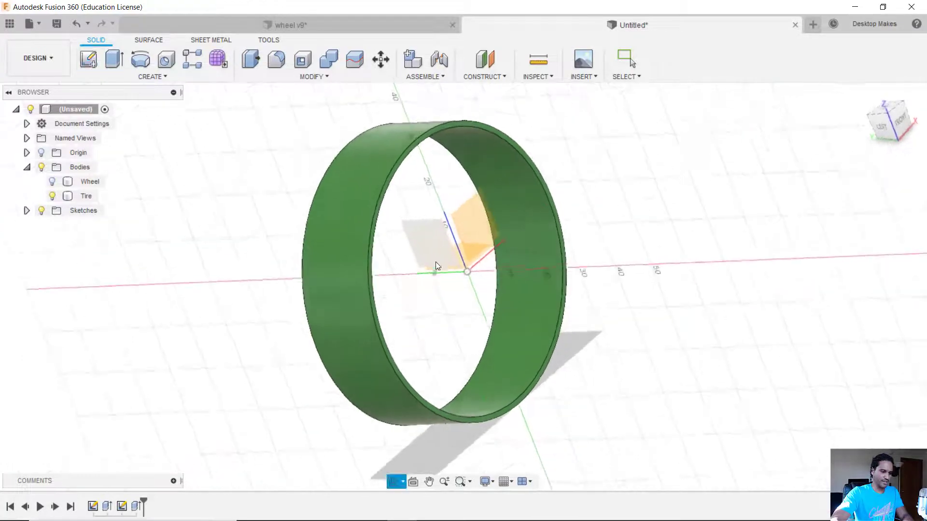
click(422, 239)
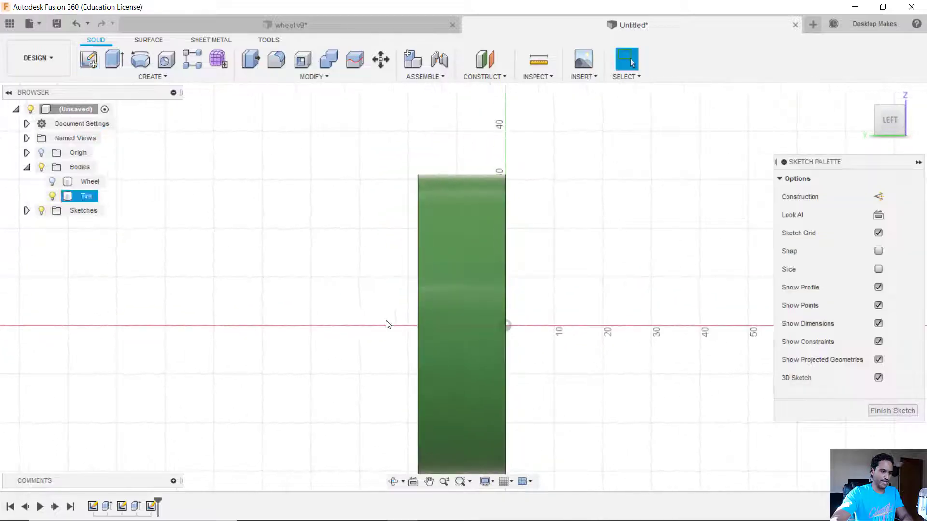
Orbit and zoom in on the tire ring's inner top edge
mouse_move(348, 328)
middle_down()
mouse_move(290, 286)
mouse_move(445, 207)
mouse_move(375, 226)
middle_up()
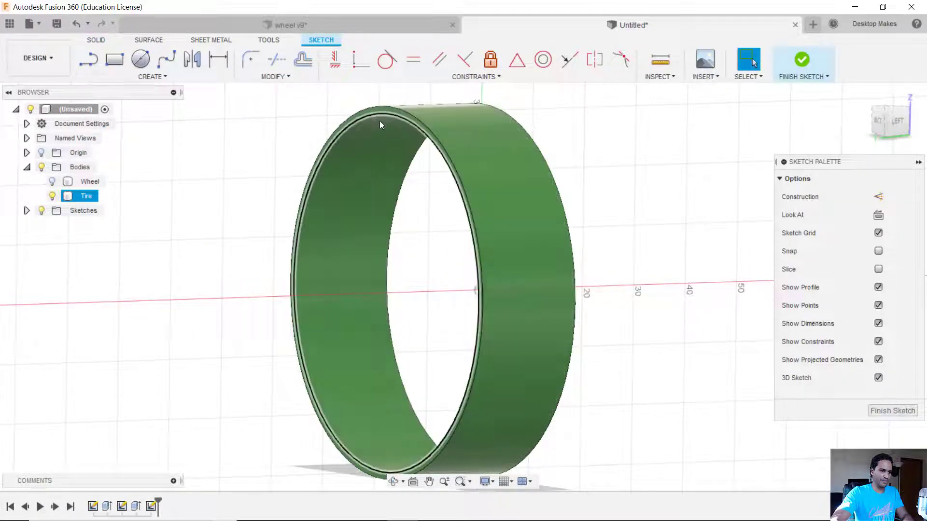
scroll(380, 118, up, 3)
middle_drag(381, 113, 347, 227)
click(350, 202)
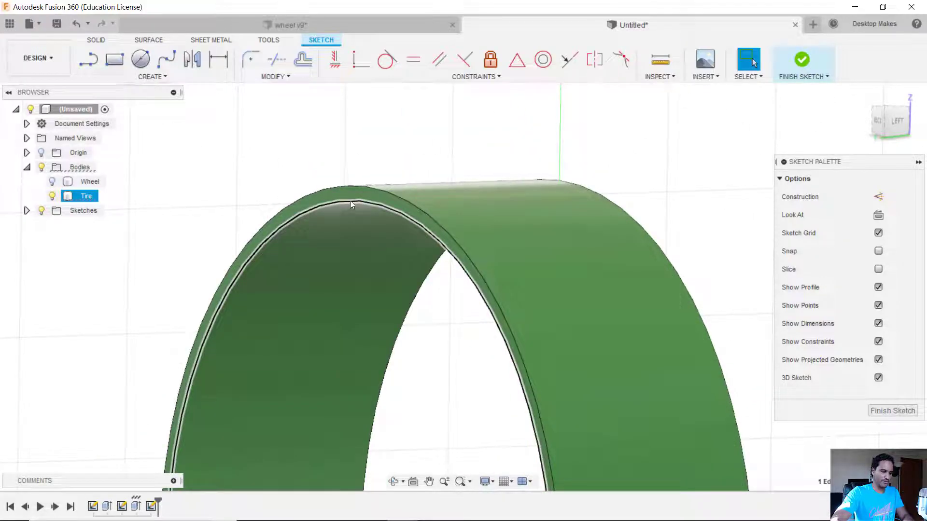
scroll(349, 203, down, 3)
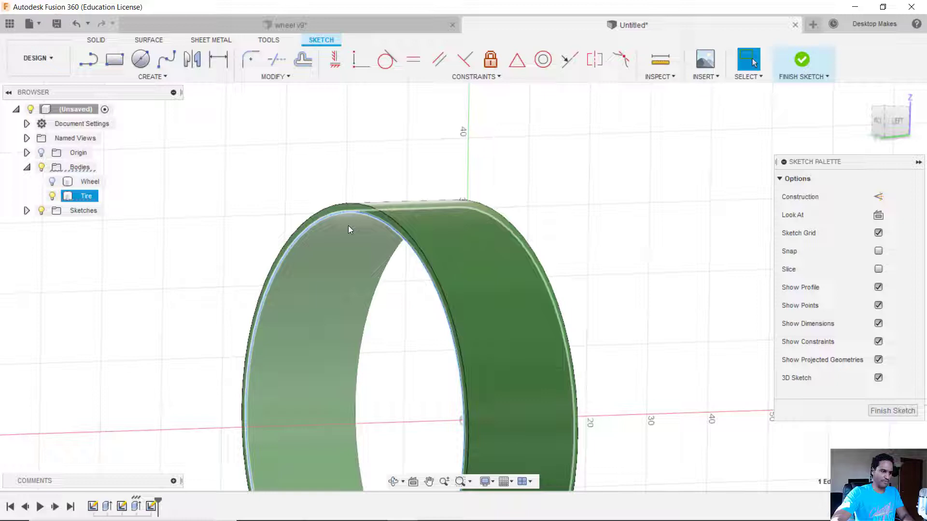
click(550, 168)
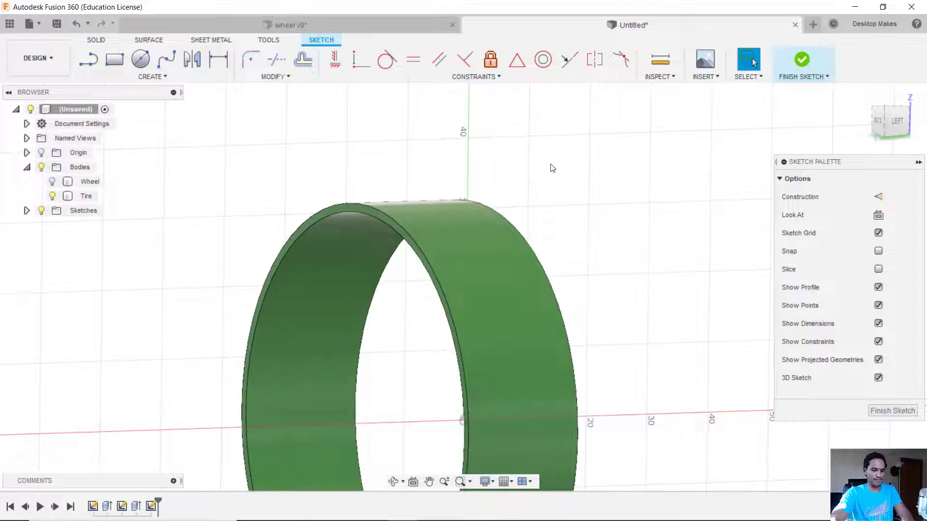
Project the tire's inner face into the sketch with the Project (P) tool
key(p)
scroll(372, 248, up, 1)
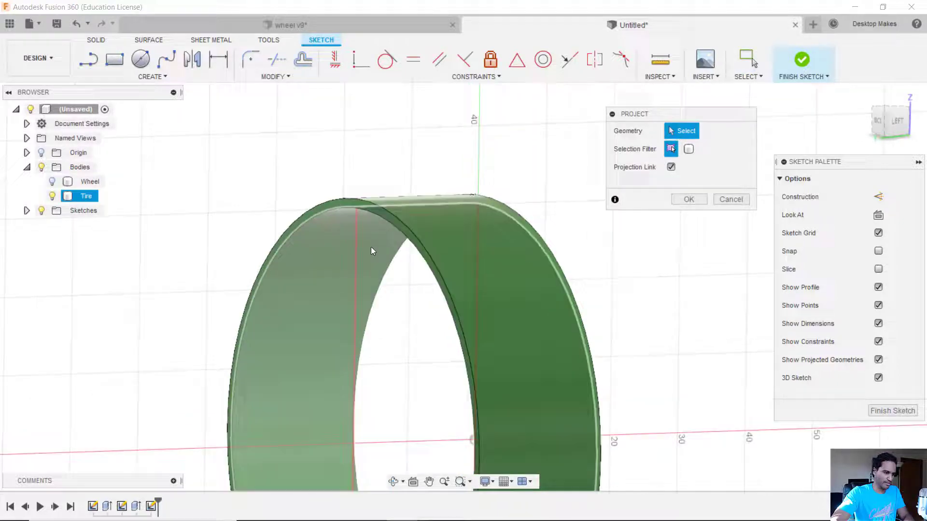
scroll(371, 247, up, 2)
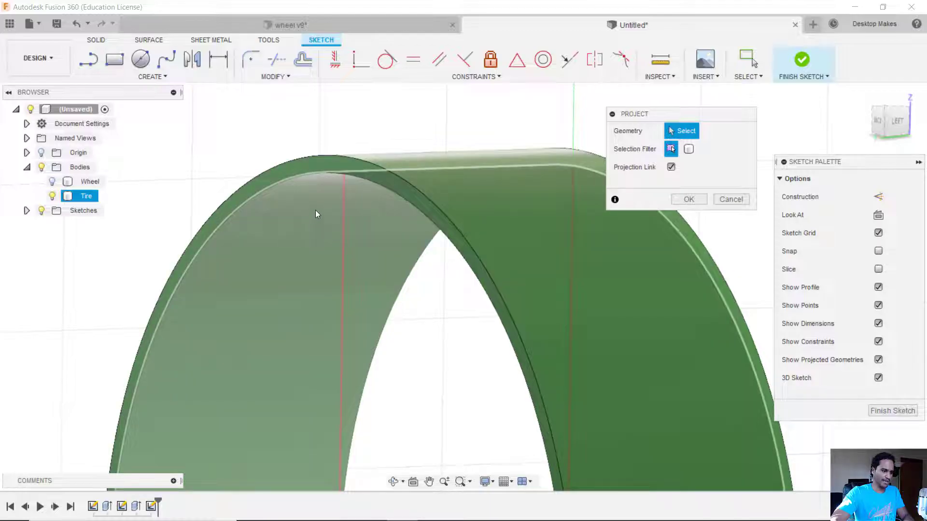
click(317, 208)
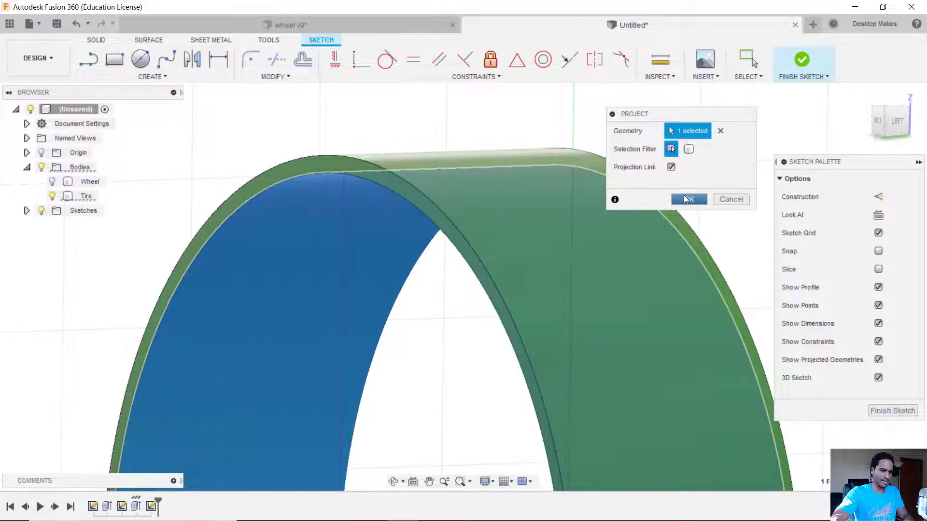
click(695, 199)
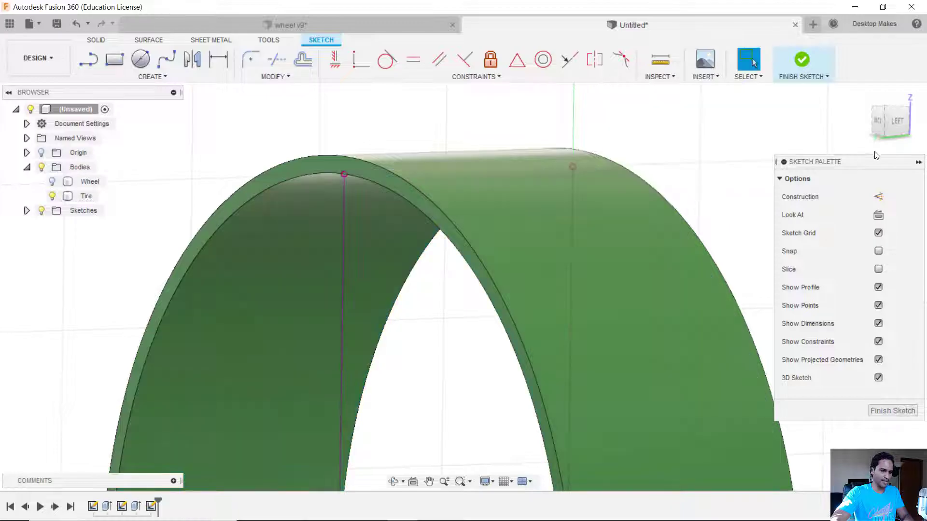
In the Left view with the Tire hidden, draw a line joining the projected lines' top ends
click(898, 121)
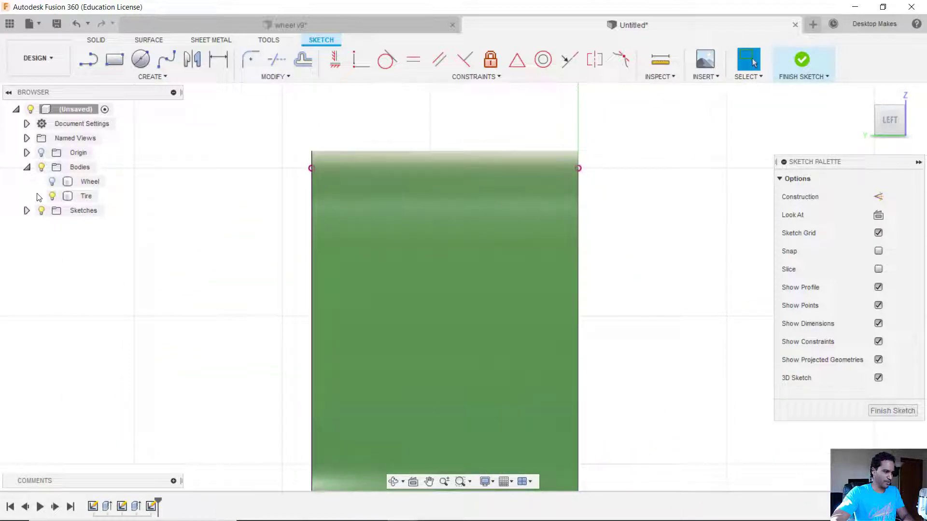
click(52, 196)
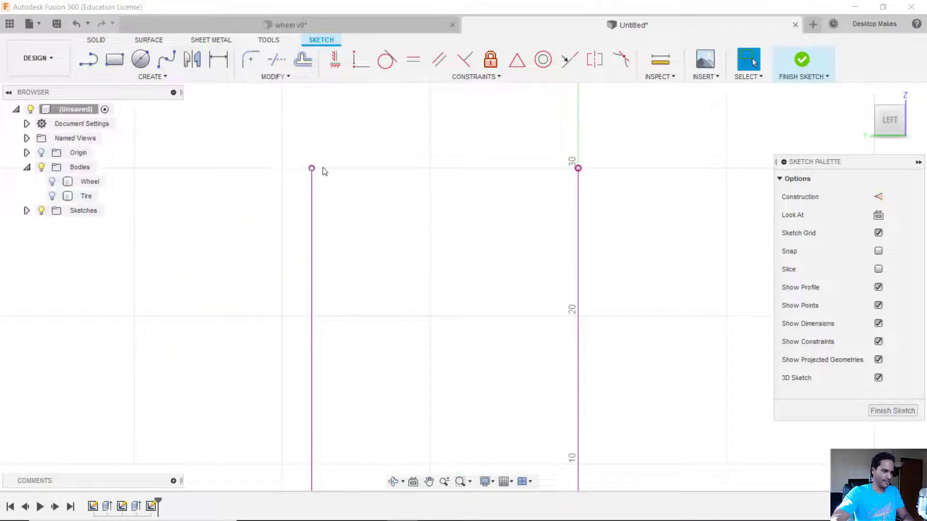
click(134, 81)
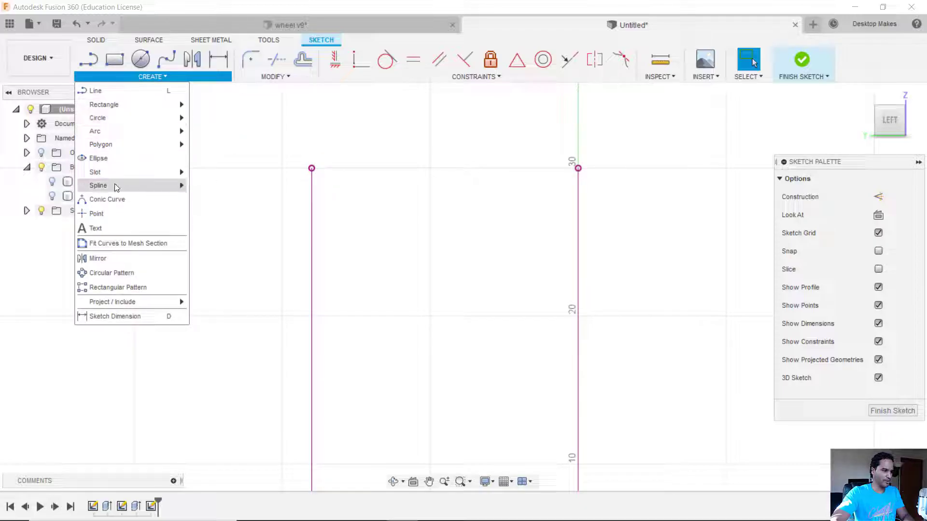
mouse_move(115, 185)
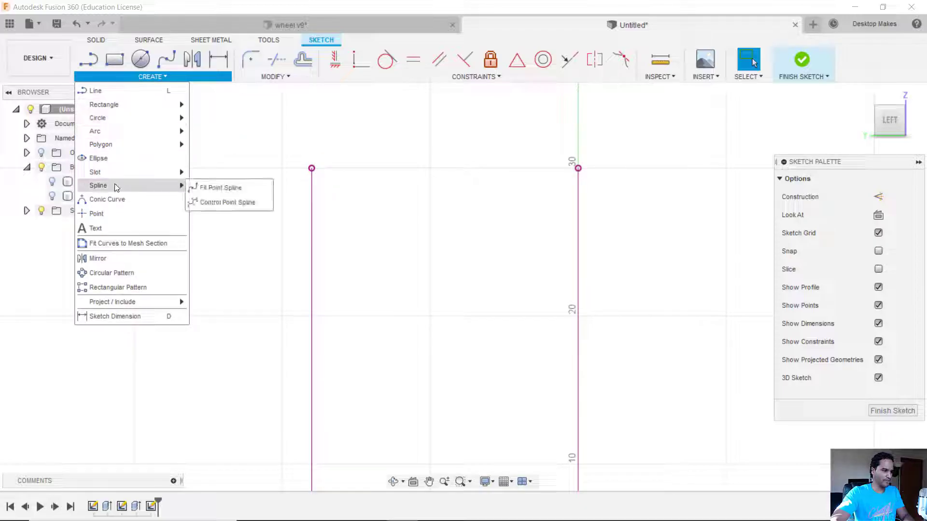
click(122, 94)
drag(312, 168, 578, 168)
key(Escape)
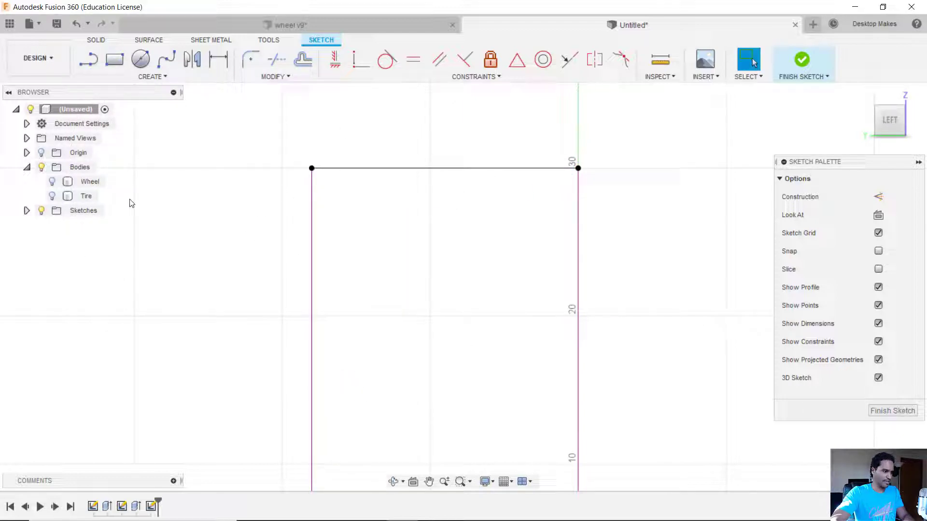
Show the Tire again and orbit to check the new line against it
click(52, 196)
shift+middle_drag(207, 236, 284, 153)
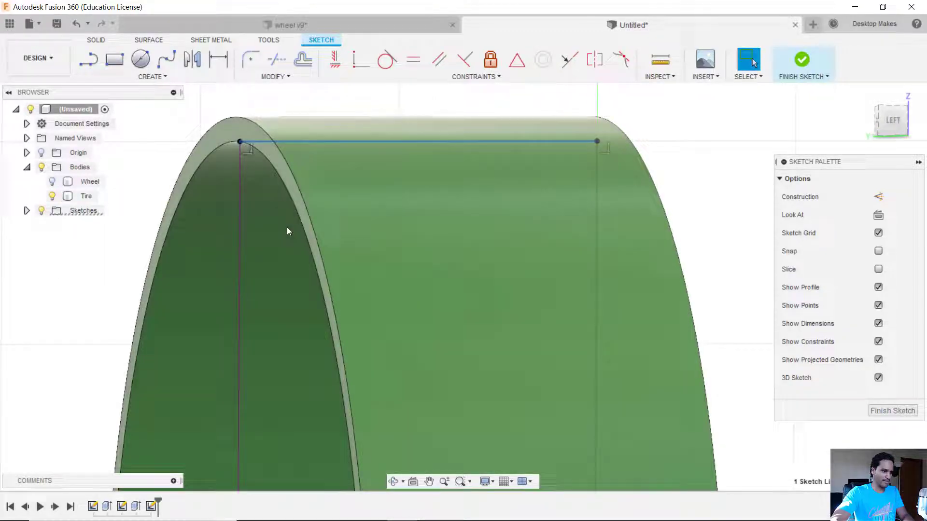
click(287, 231)
shift+middle_drag(287, 231, 240, 332)
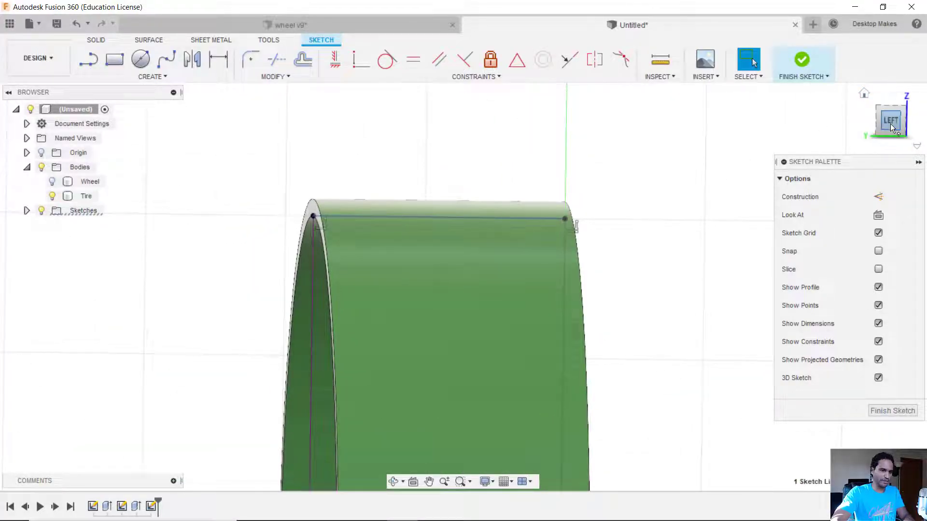
With the Tire hidden, draw a 2 mm circle centred on the top line's midpoint and finish the sketch
click(53, 196)
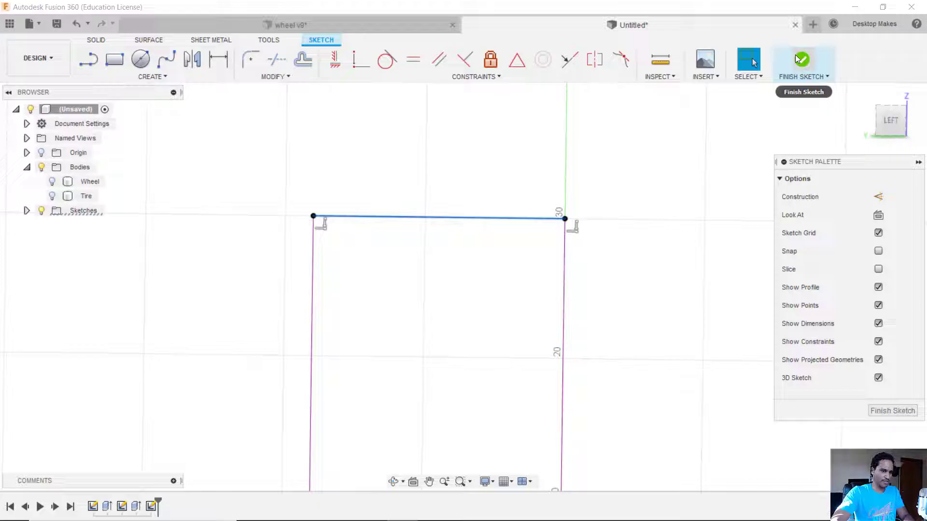
click(153, 77)
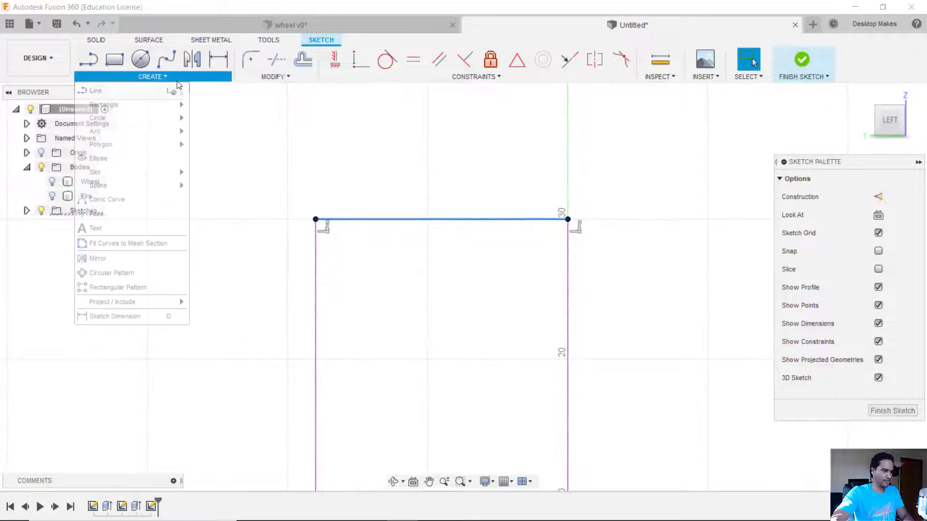
mouse_move(142, 121)
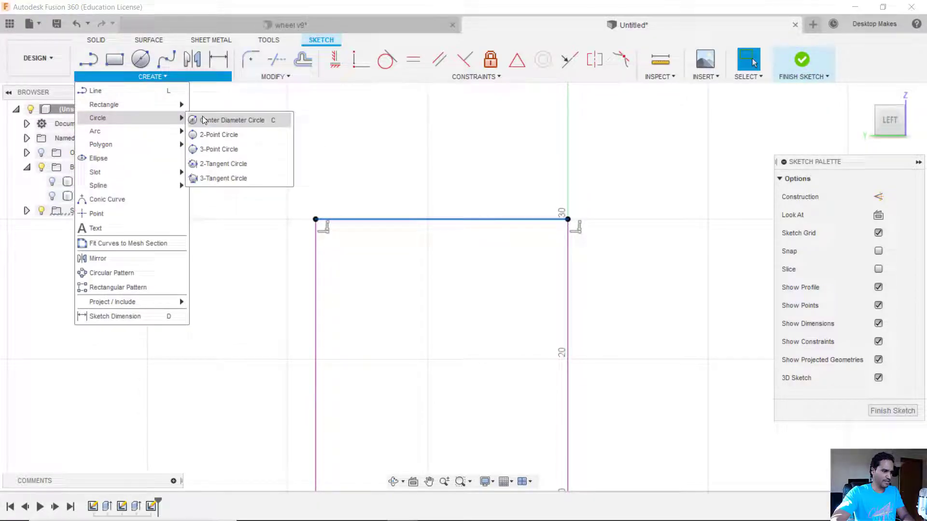
click(229, 121)
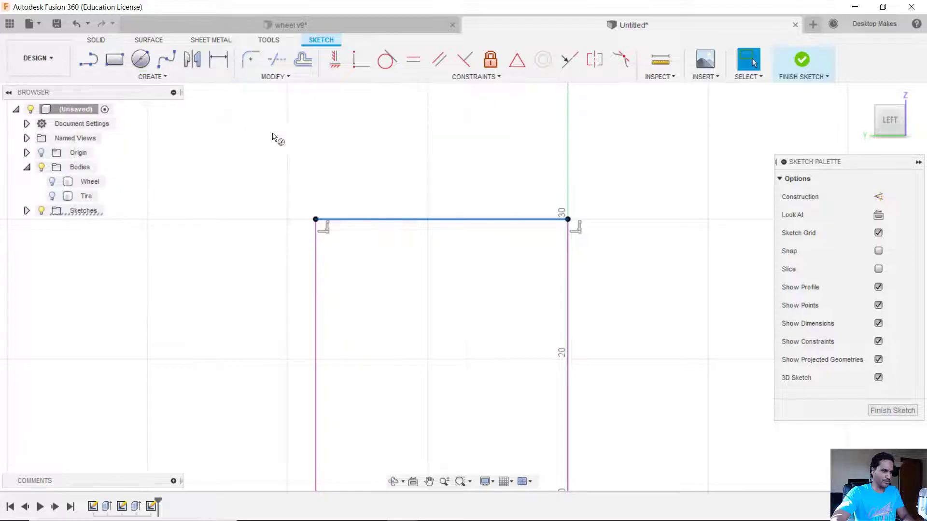
scroll(464, 207, up, 3)
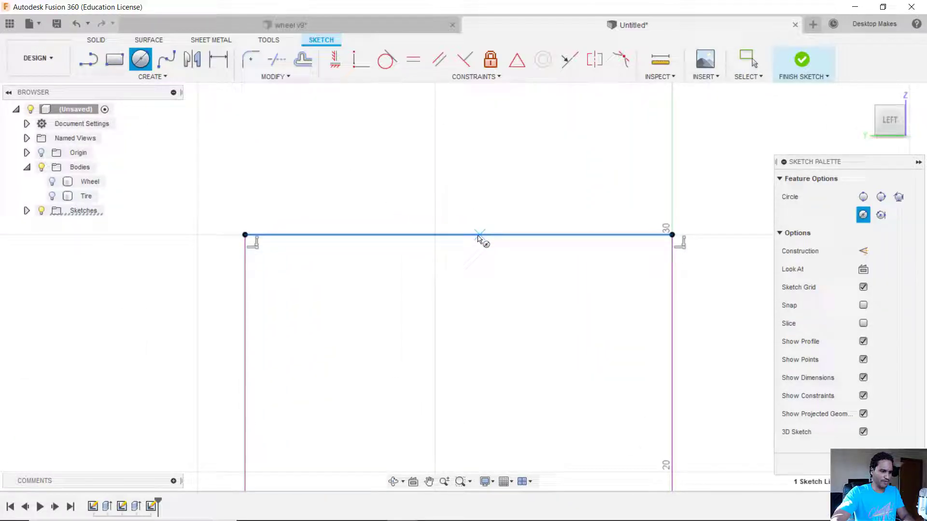
click(459, 235)
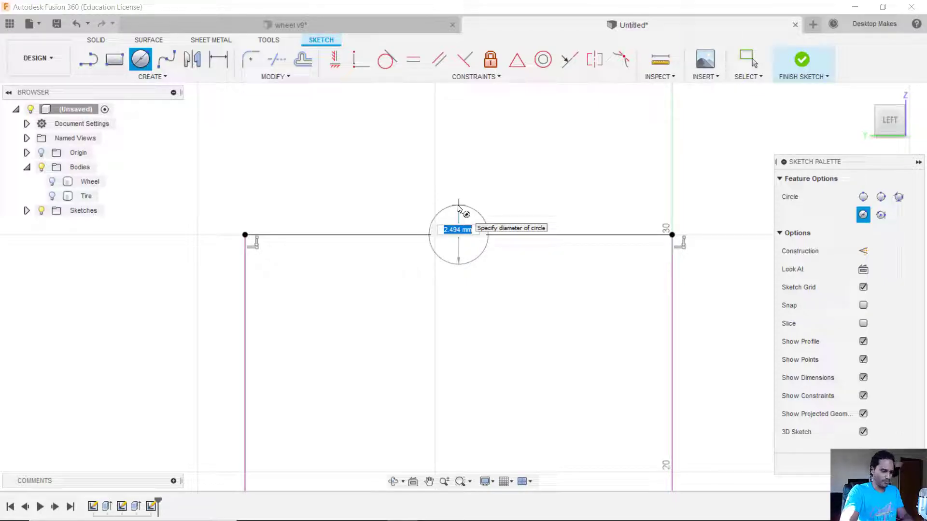
text(2)
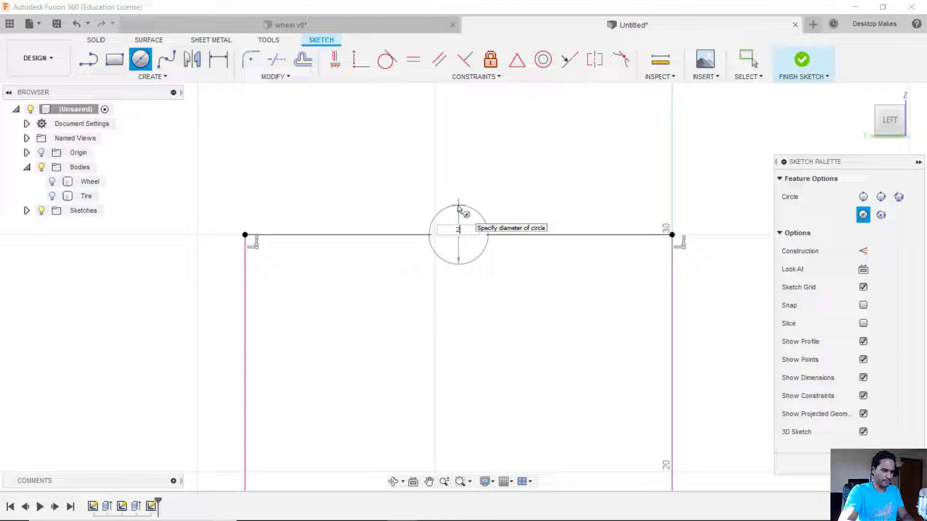
key(Return)
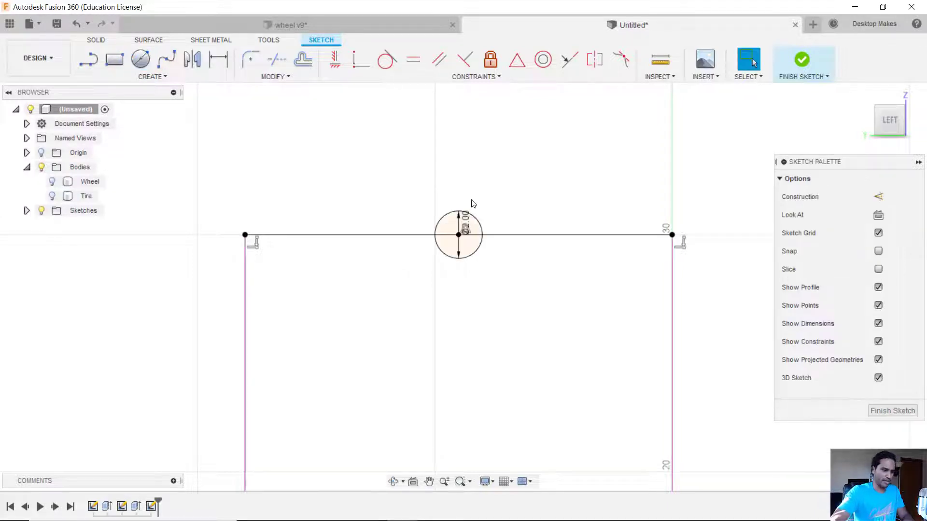
scroll(473, 203, up, 2)
click(800, 76)
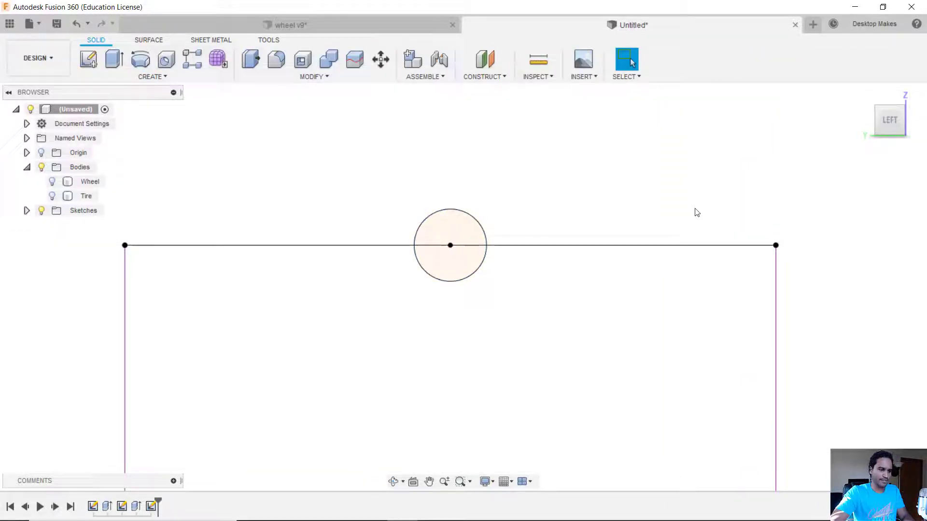
Show the Tire body again and orbit to a 3-D view
scroll(618, 338, down, 2)
click(52, 196)
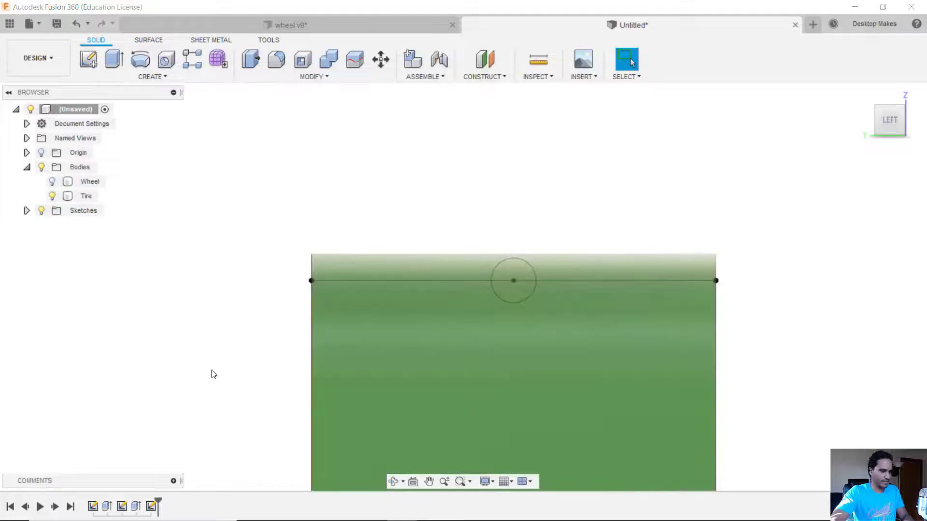
shift+middle_drag(211, 374, 427, 198)
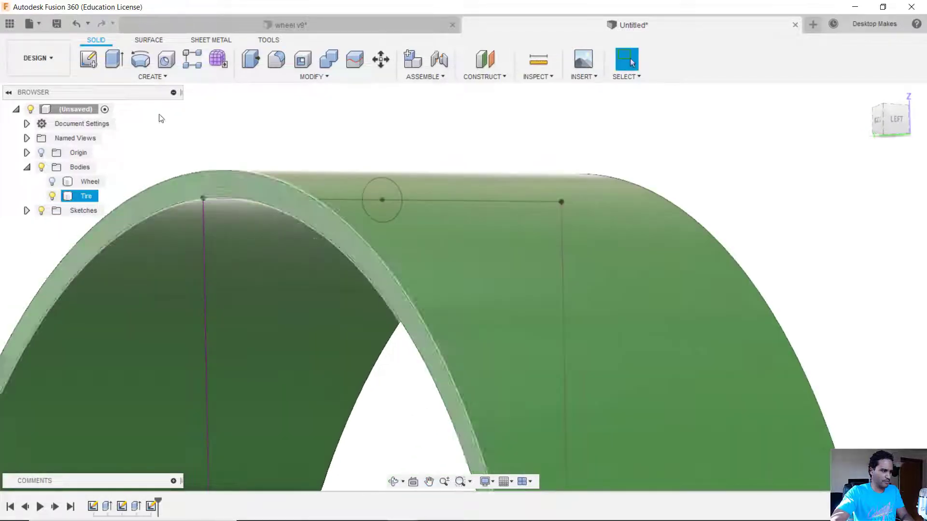
Revolve the half-circle profile 360° around the tire face as a Join
click(133, 77)
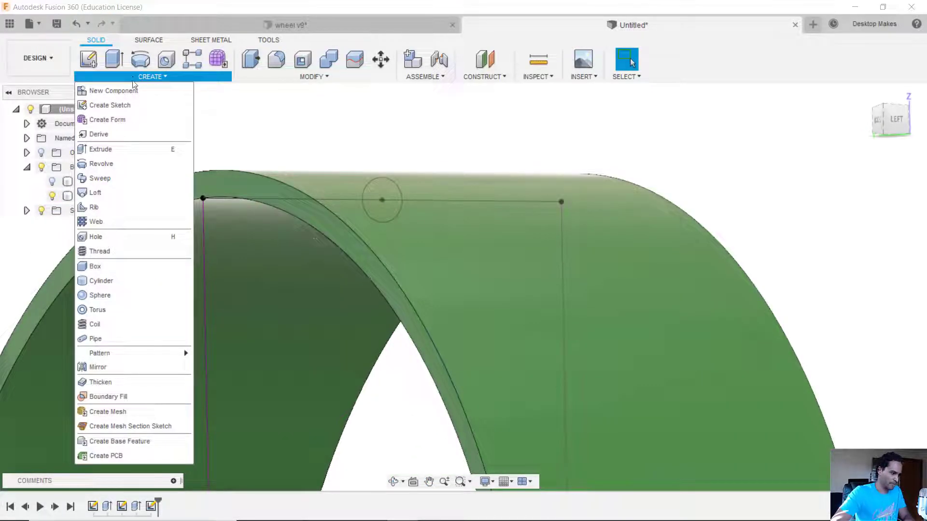
click(118, 165)
shift+middle_drag(245, 332, 396, 243)
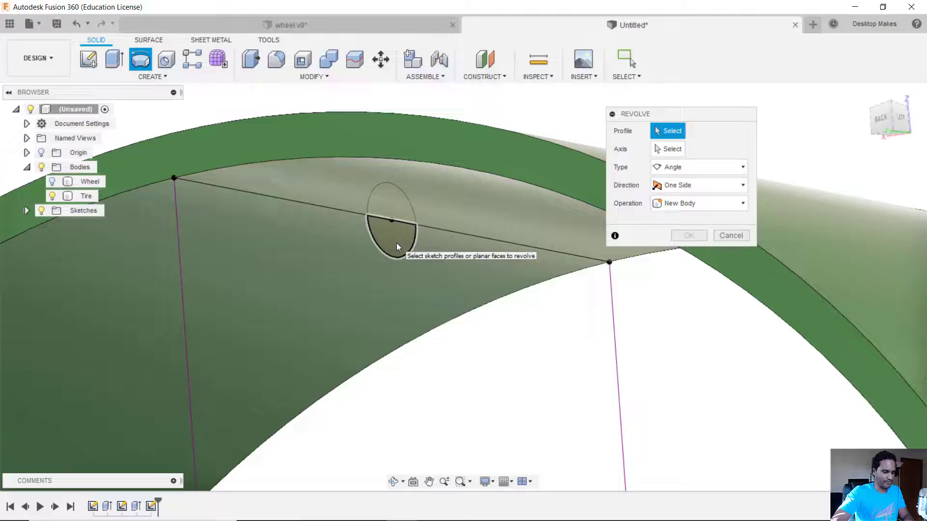
click(398, 244)
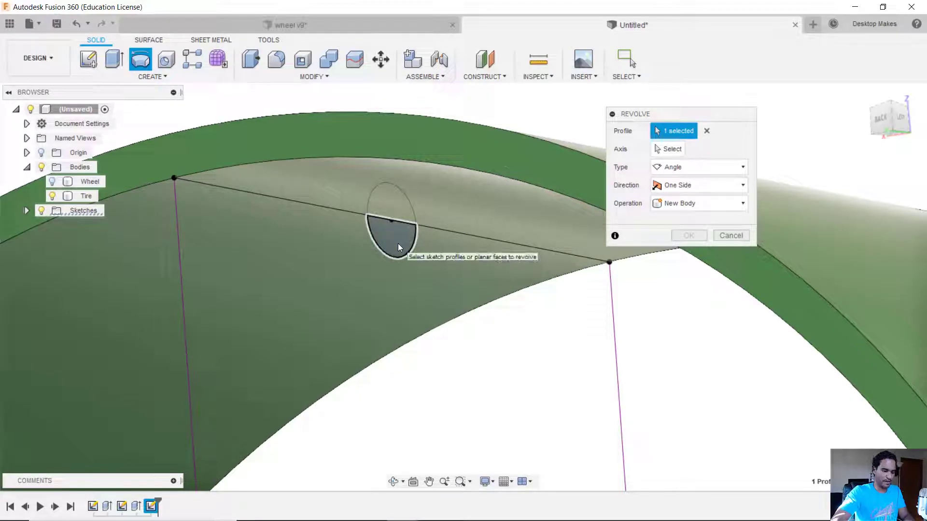
scroll(601, 209, down, 2)
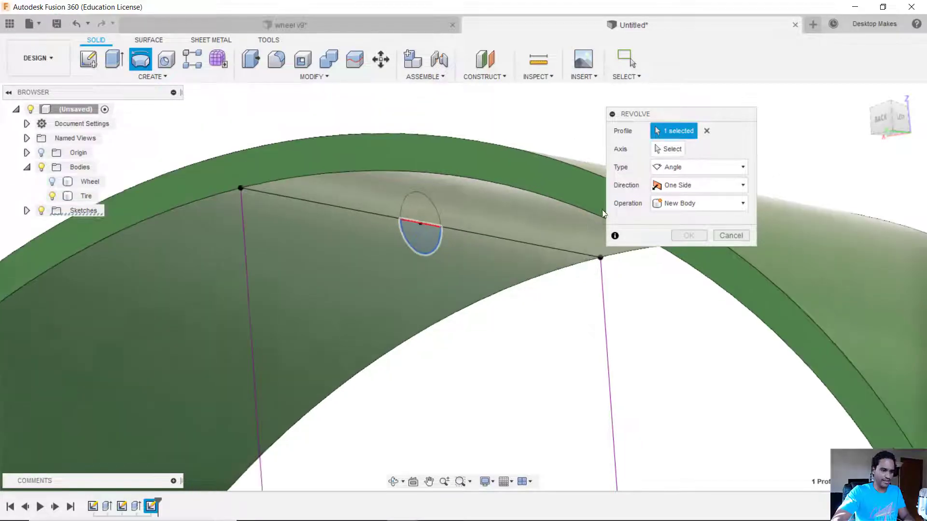
click(670, 149)
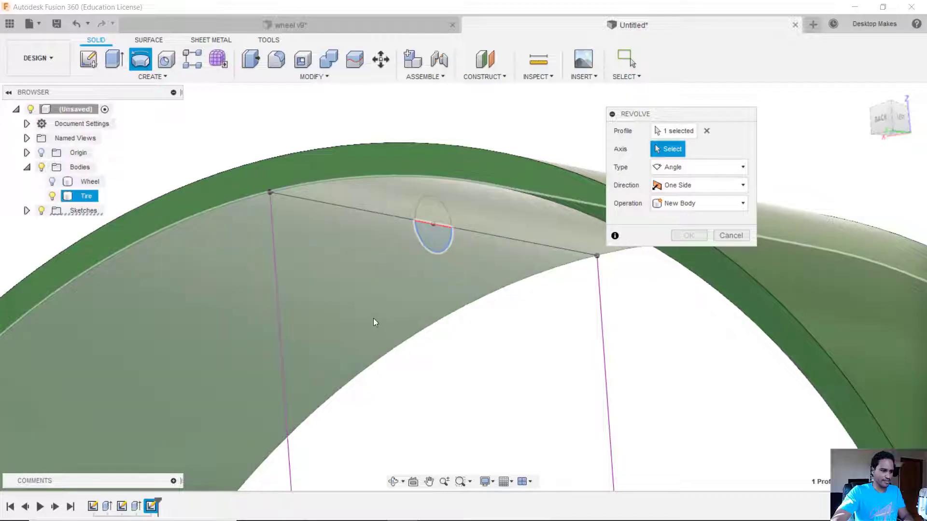
click(336, 268)
scroll(340, 290, down, 2)
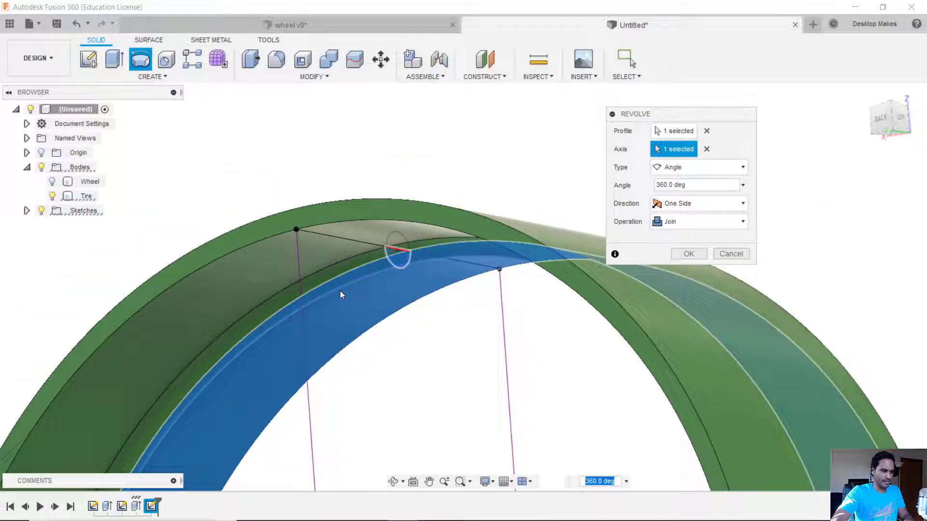
middle_drag(340, 291, 340, 222)
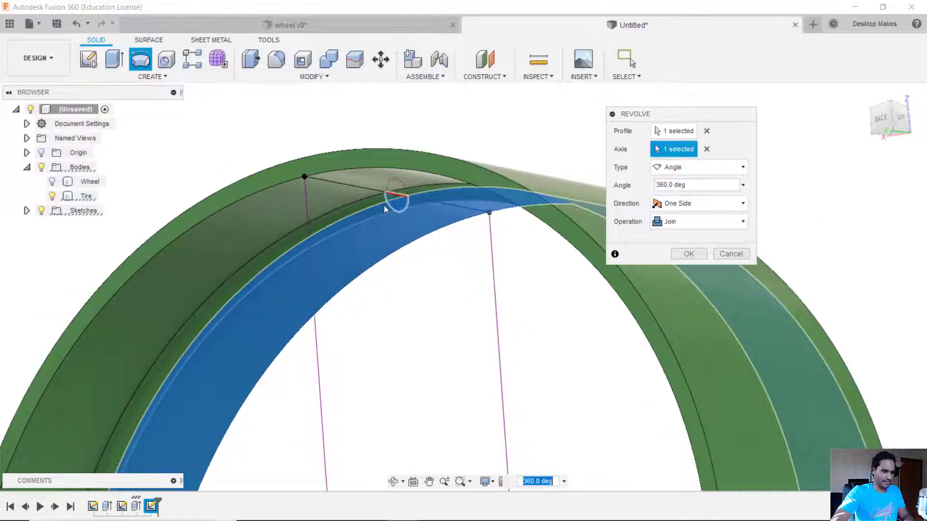
scroll(383, 205, up, 2)
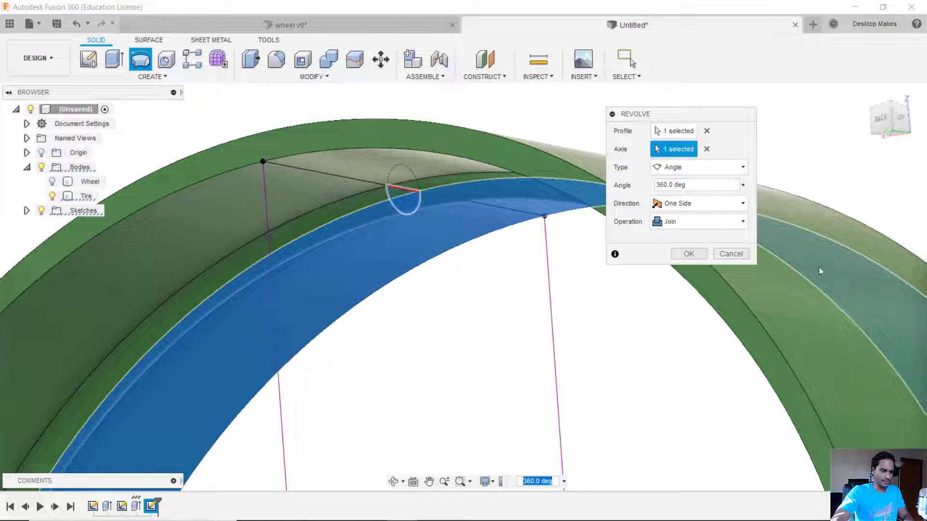
Commit the revolve to add the bead ring and orbit to inspect the tire ring
click(689, 254)
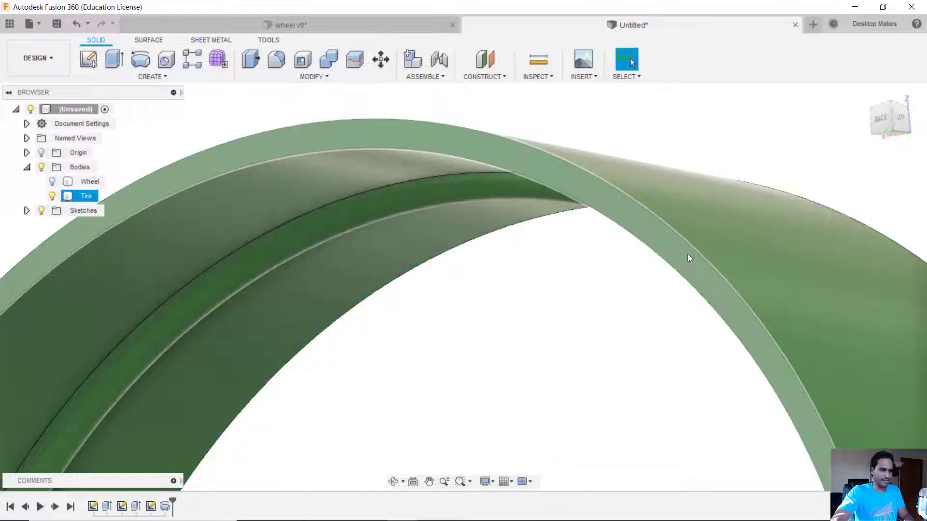
scroll(600, 344, down, 5)
scroll(576, 315, down, 3)
shift+middle_drag(573, 304, 469, 281)
shift+middle_drag(466, 248, 256, 272)
click(319, 220)
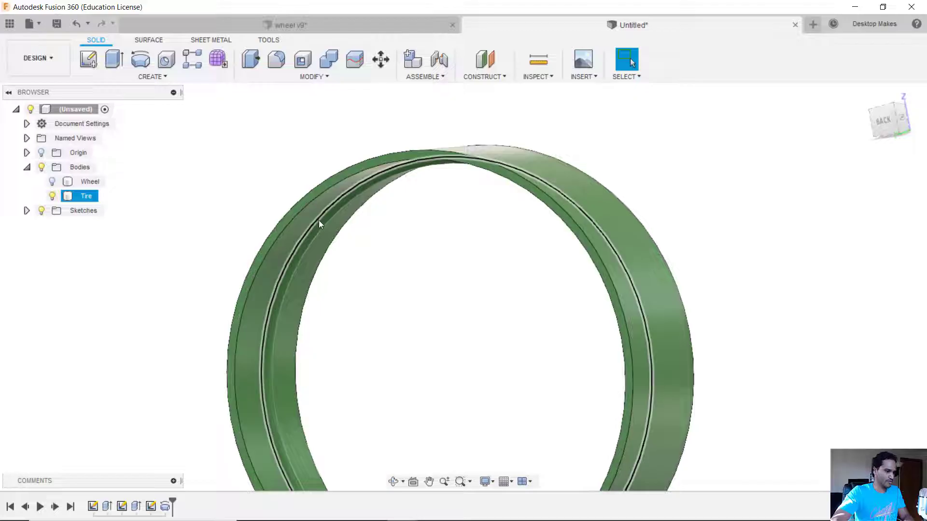
click(366, 258)
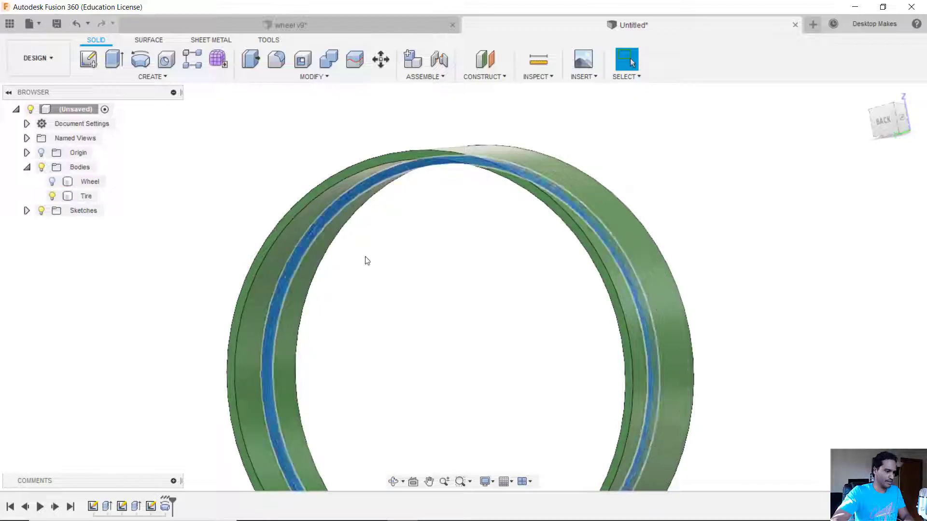
Show the orange Wheel alongside the green Tire and view them face-on
click(54, 197)
click(53, 196)
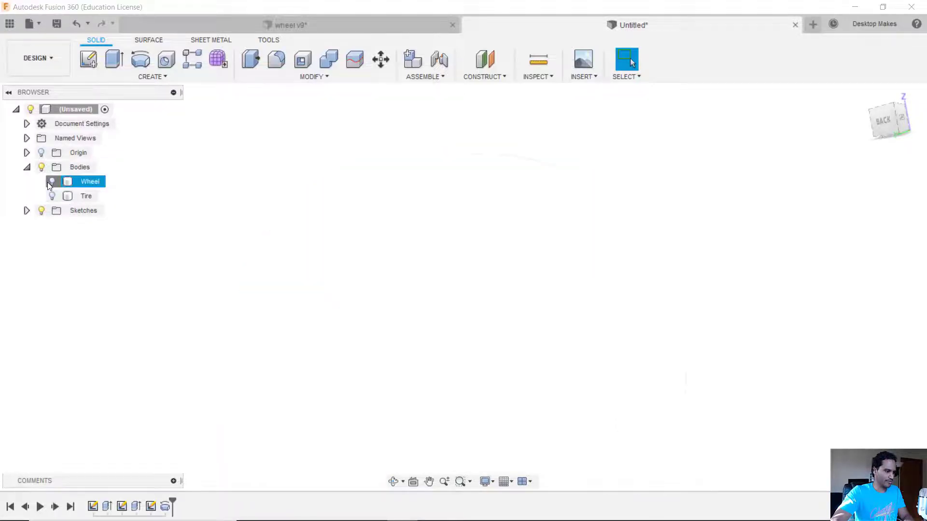
click(52, 181)
click(54, 196)
shift+middle_drag(217, 198, 439, 178)
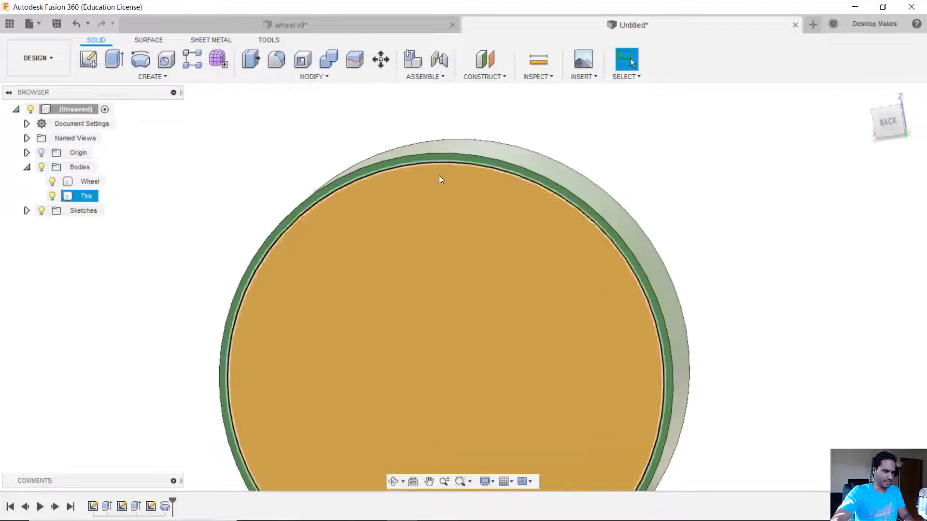
scroll(500, 151, up, 3)
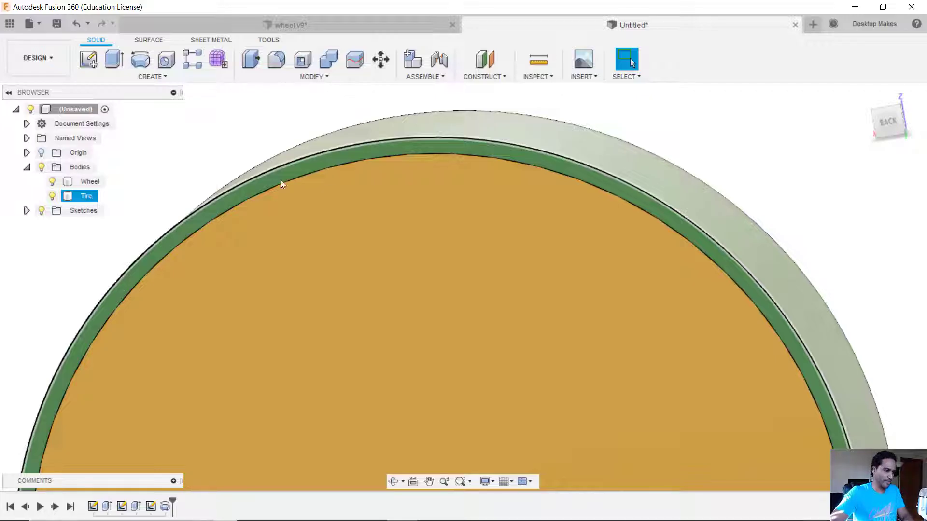
scroll(208, 173, down, 5)
click(285, 77)
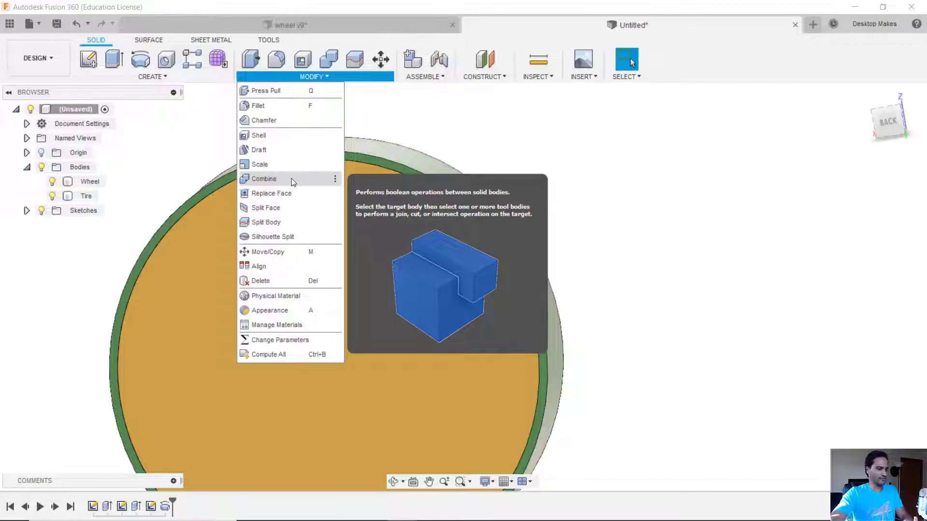
Combine Cut with Wheel as target, Tire as tool body, and Keep Tools unchecked
click(293, 182)
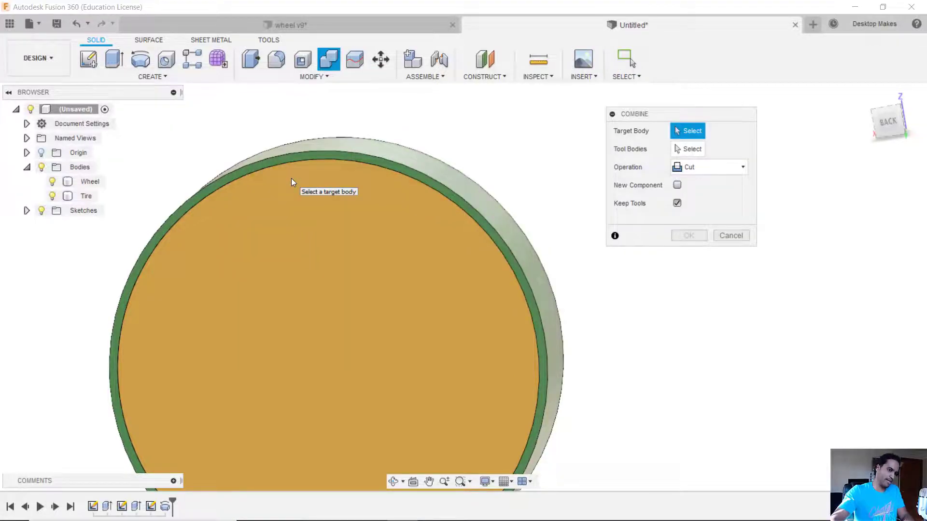
drag(657, 116, 649, 124)
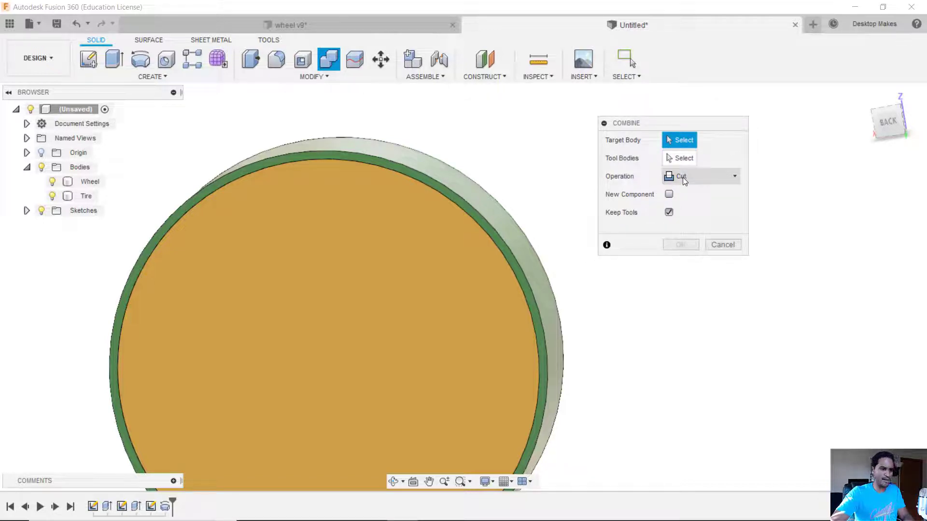
click(683, 177)
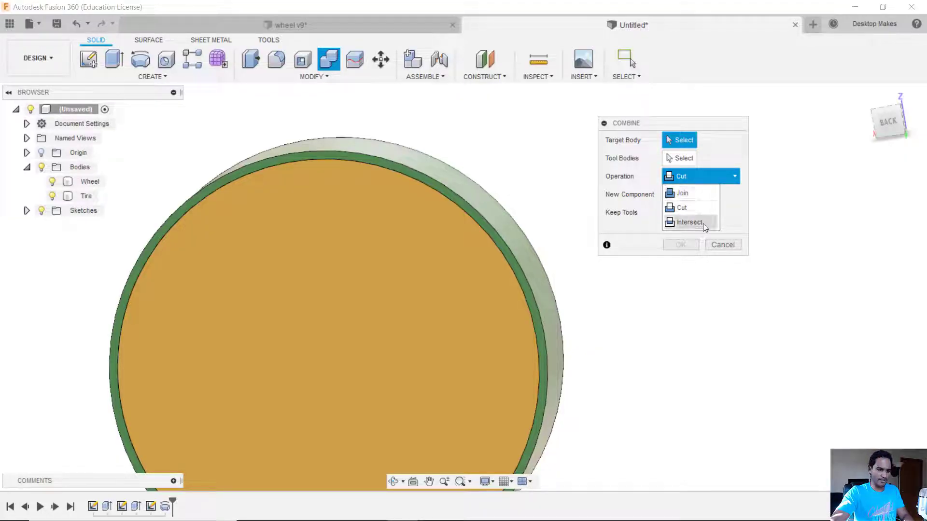
click(703, 182)
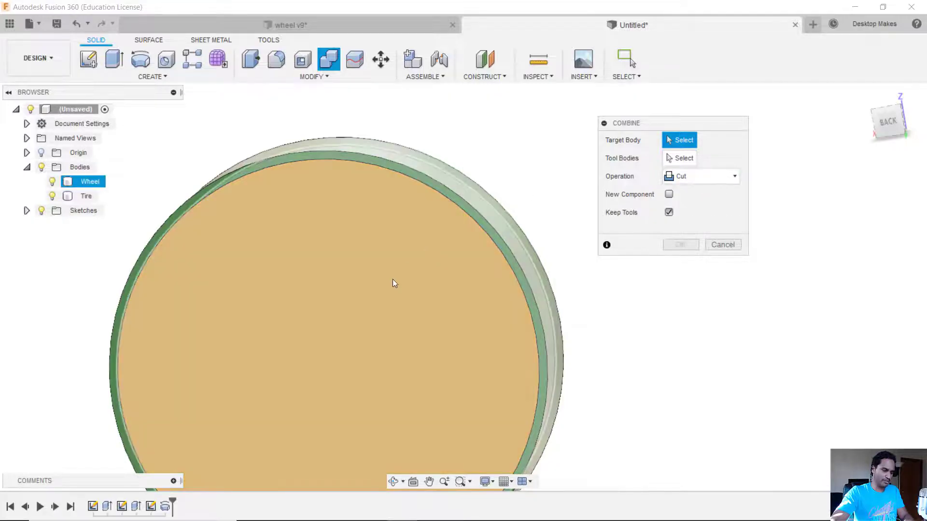
click(393, 280)
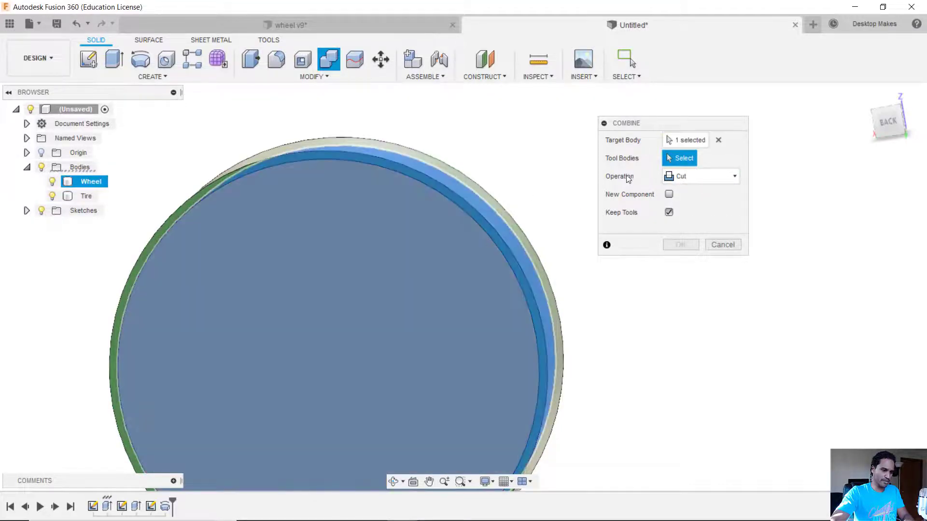
click(506, 222)
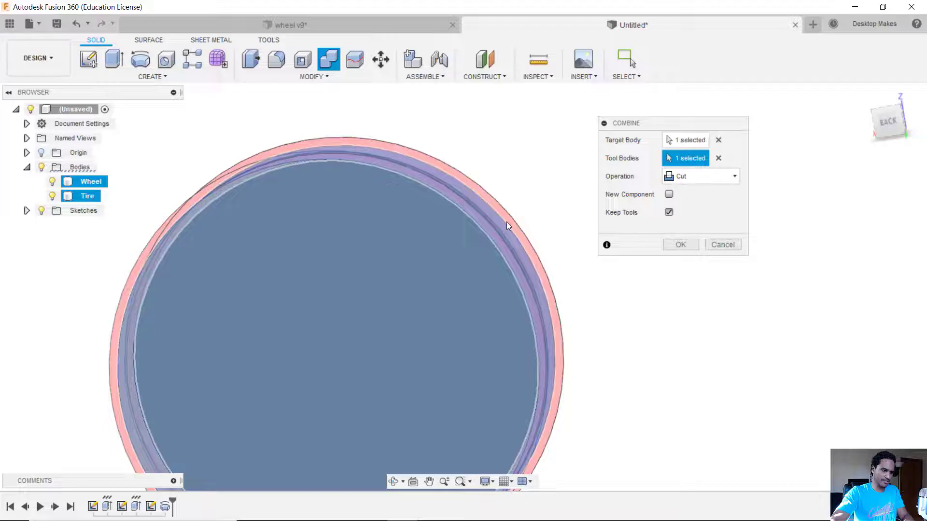
click(669, 213)
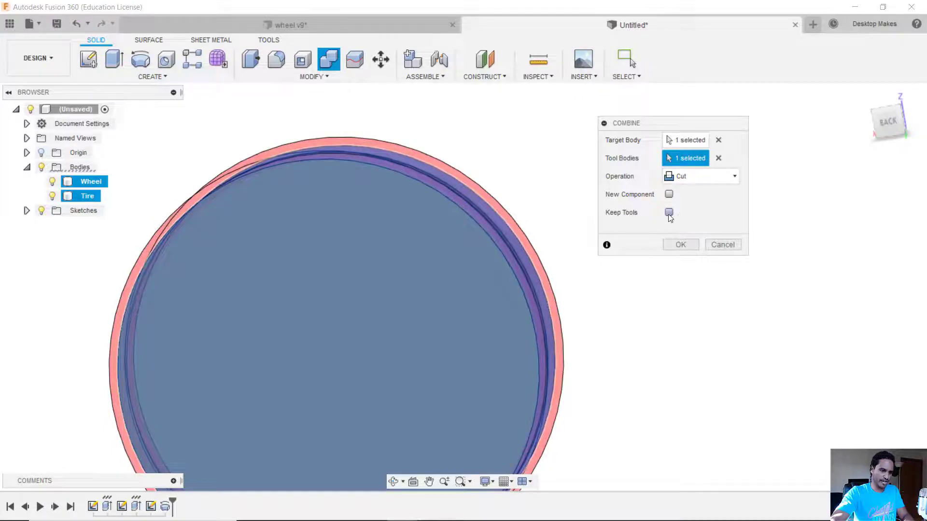
click(681, 244)
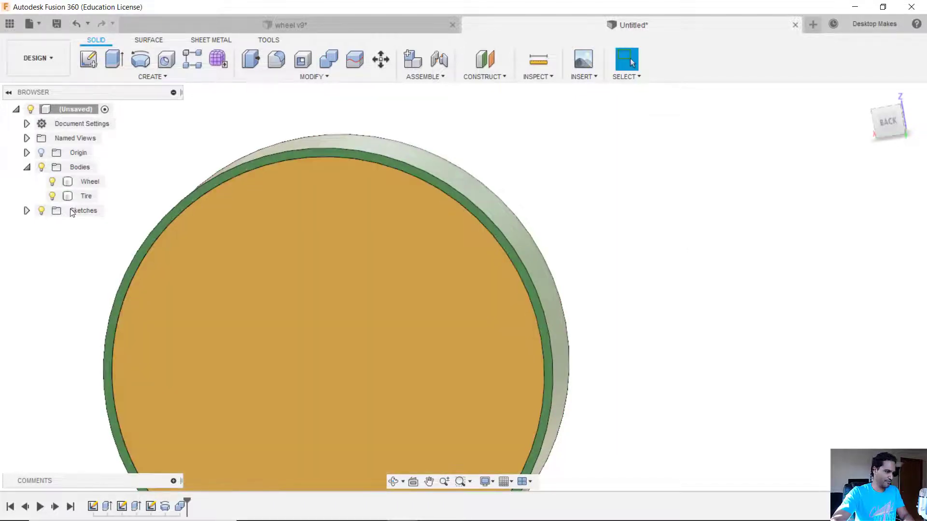
Hide the Tire body and inspect the groove face around the wheel
click(52, 196)
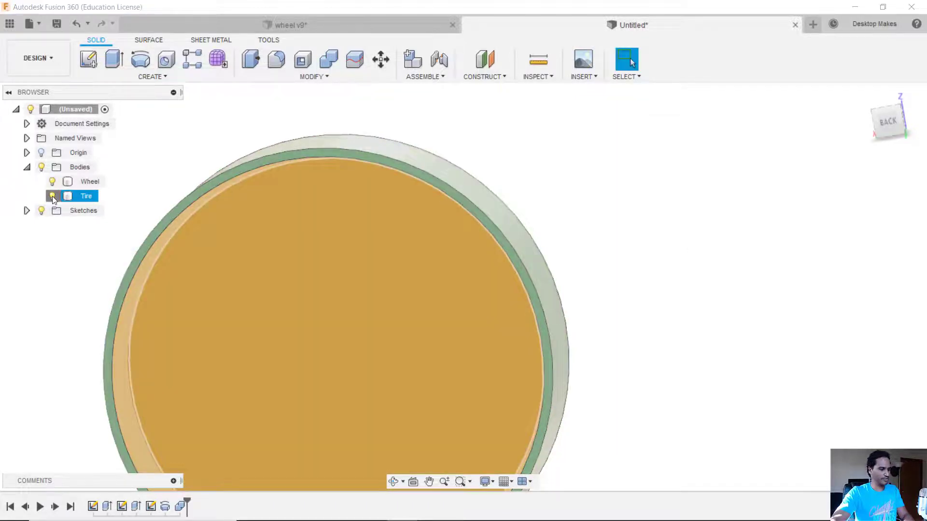
click(52, 196)
click(238, 206)
shift+middle_drag(238, 205, 368, 236)
scroll(517, 221, up, 5)
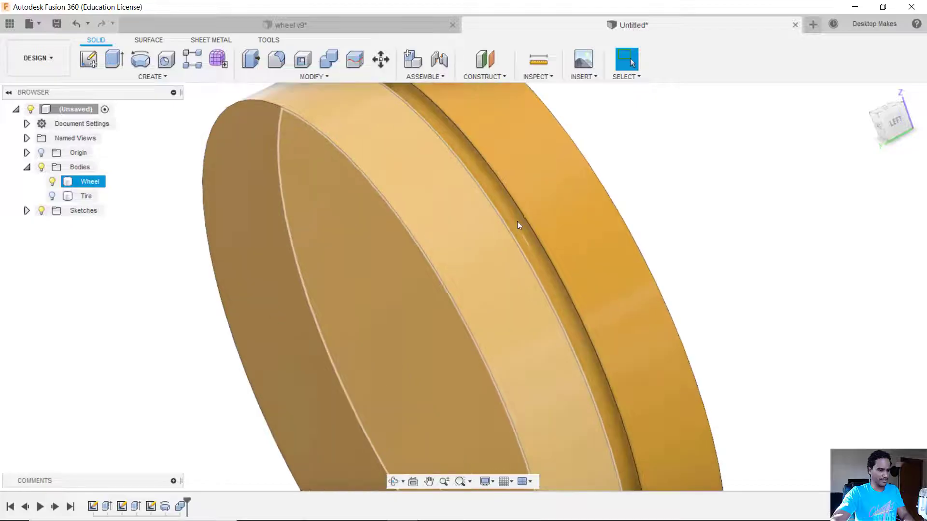
click(528, 233)
scroll(531, 238, down, 5)
click(662, 273)
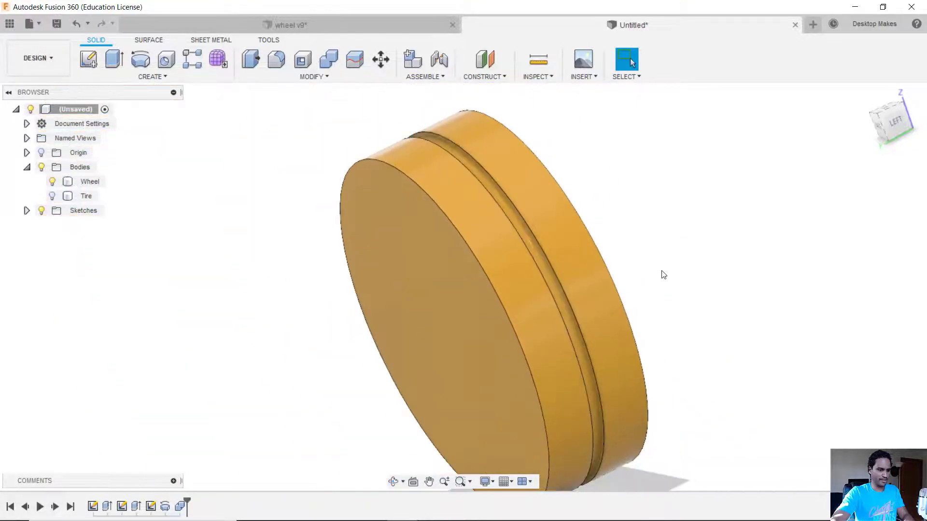
shift+middle_drag(662, 273, 685, 250)
Show the Tire, hide the Wheel, and inspect the tire's inner bead face
click(52, 196)
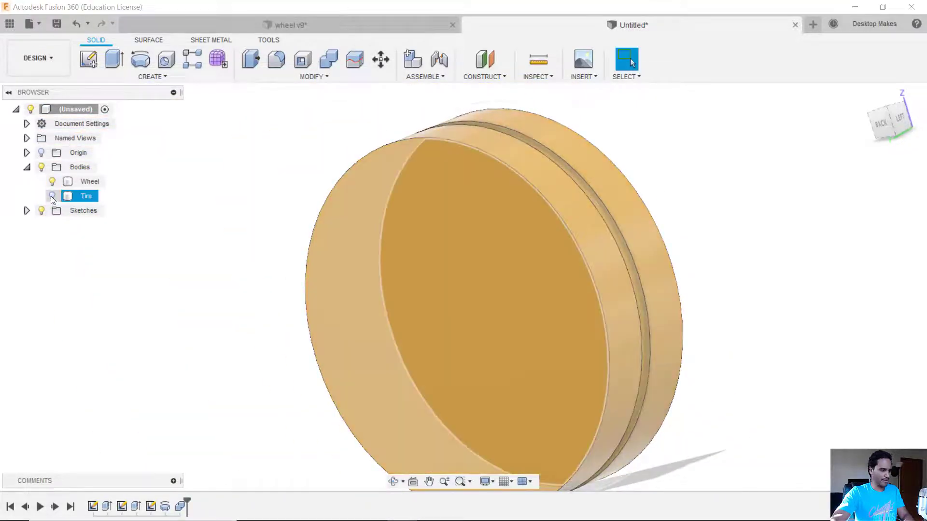
click(52, 182)
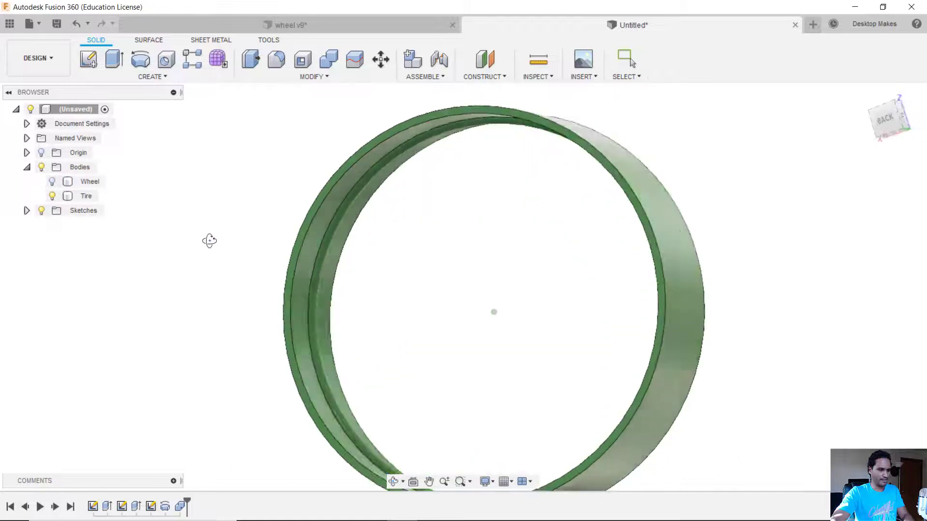
click(488, 105)
scroll(533, 126, up, 5)
scroll(543, 154, up, 2)
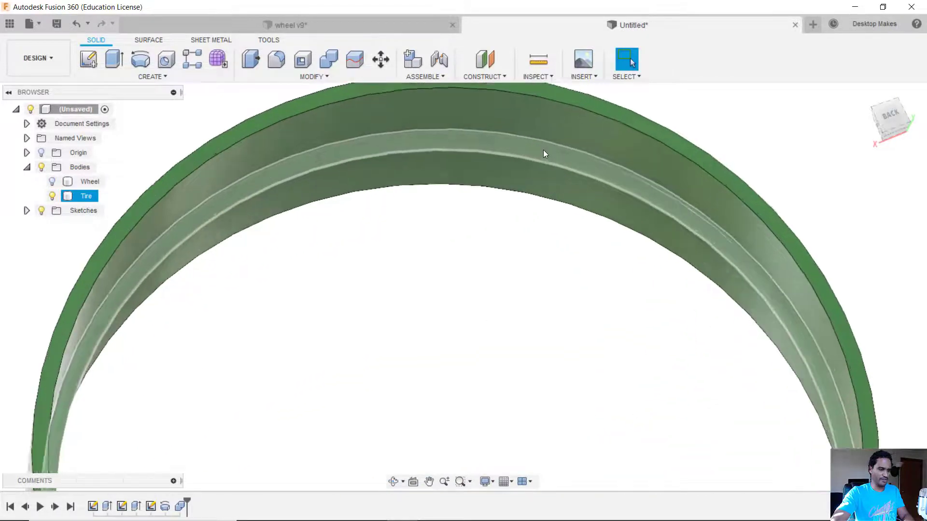
click(543, 157)
scroll(528, 238, down, 4)
shift+middle_drag(528, 238, 464, 280)
key(Escape)
Show the Wheel again with the Tire hidden, then switch to the wheel v9 design
click(52, 181)
click(52, 196)
click(551, 216)
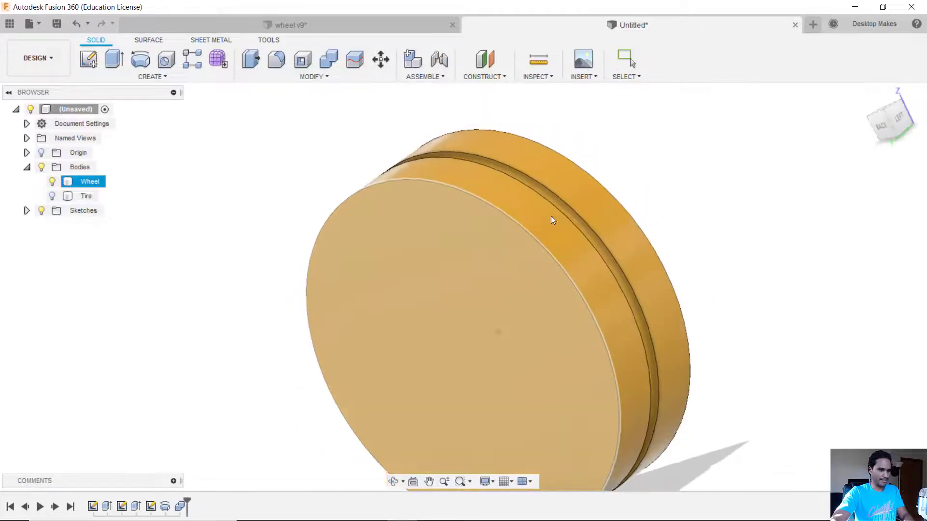
scroll(578, 232, up, 4)
scroll(573, 251, down, 3)
scroll(716, 222, up, 3)
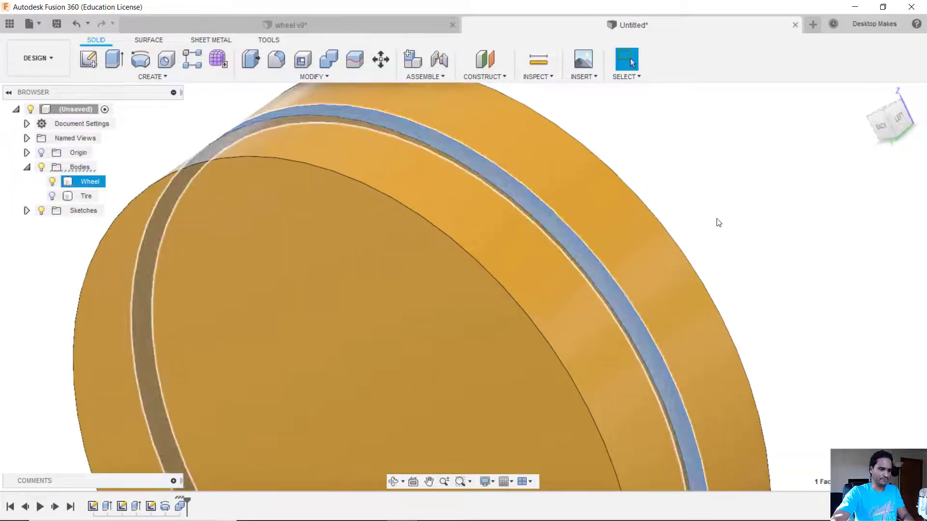
key(ctrl+Tab)
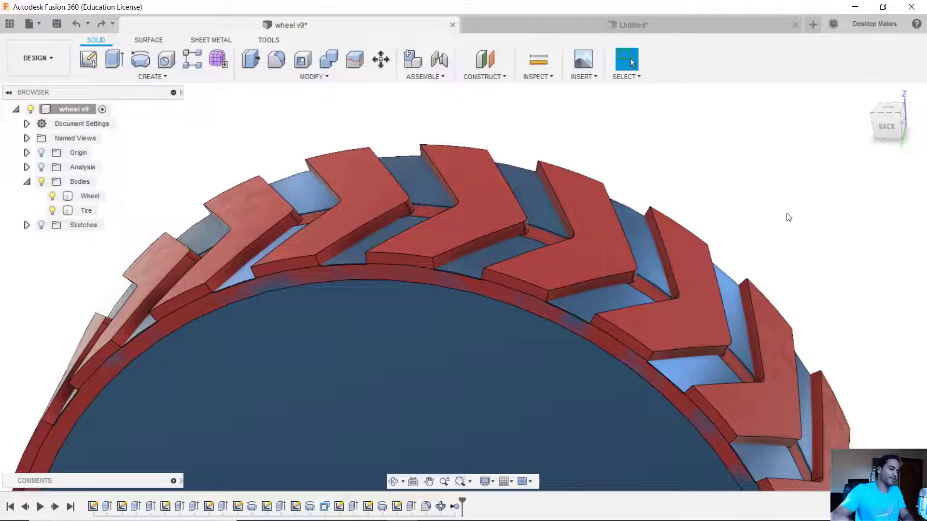
Tilt the treaded wheel v9 into view and toggle the Tire's visibility off and on twice
middle_drag(754, 221, 803, 195)
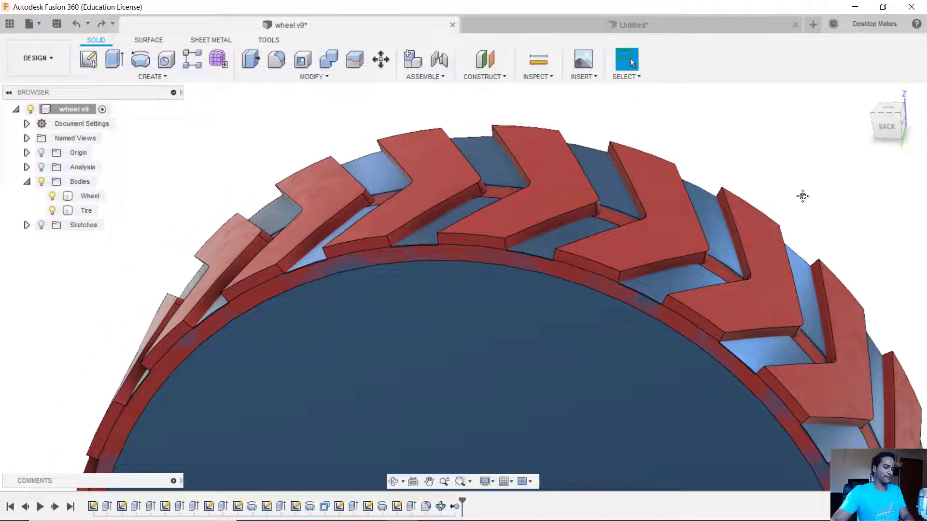
click(459, 345)
shift+middle_drag(459, 345, 479, 334)
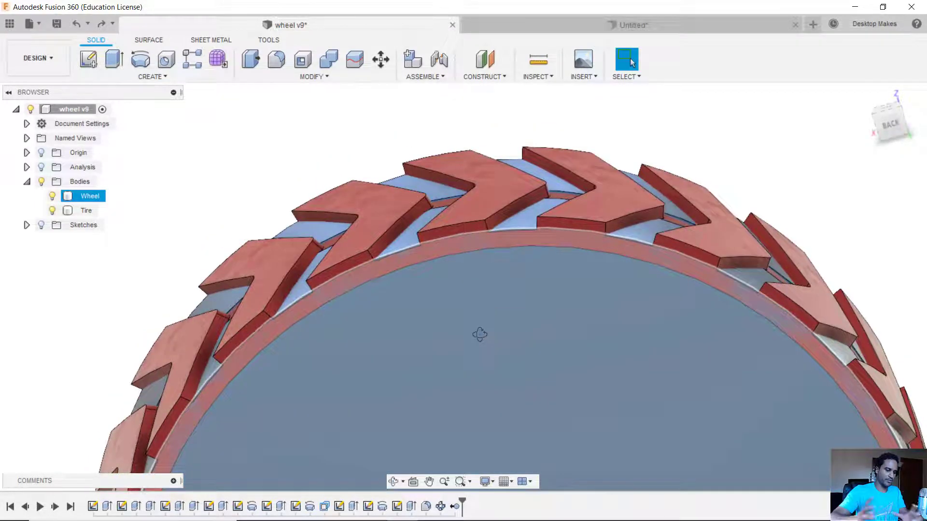
key(Escape)
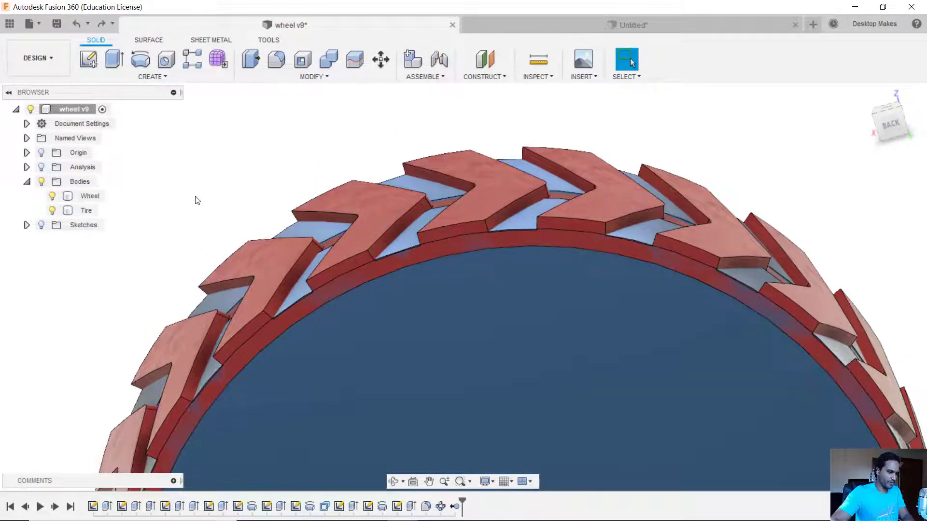
click(52, 211)
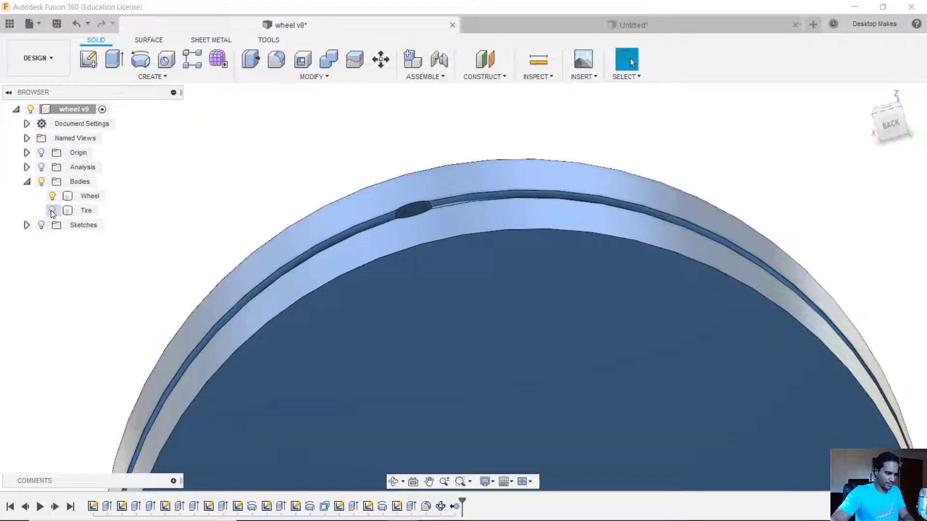
click(51, 210)
click(52, 210)
click(51, 210)
Select the Tire and Wheel bodies and rotate the wheel to a new angle
scroll(468, 264, up, 2)
click(467, 264)
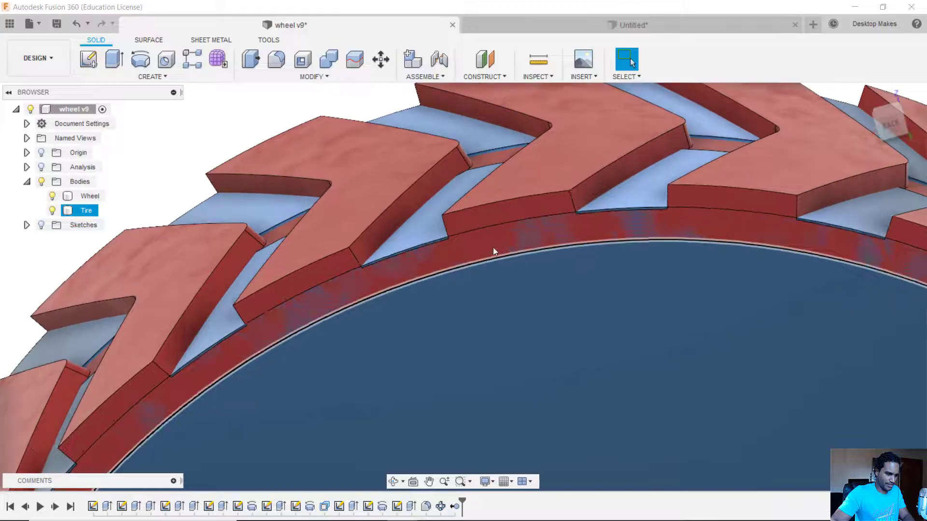
click(554, 221)
scroll(583, 215, up, 3)
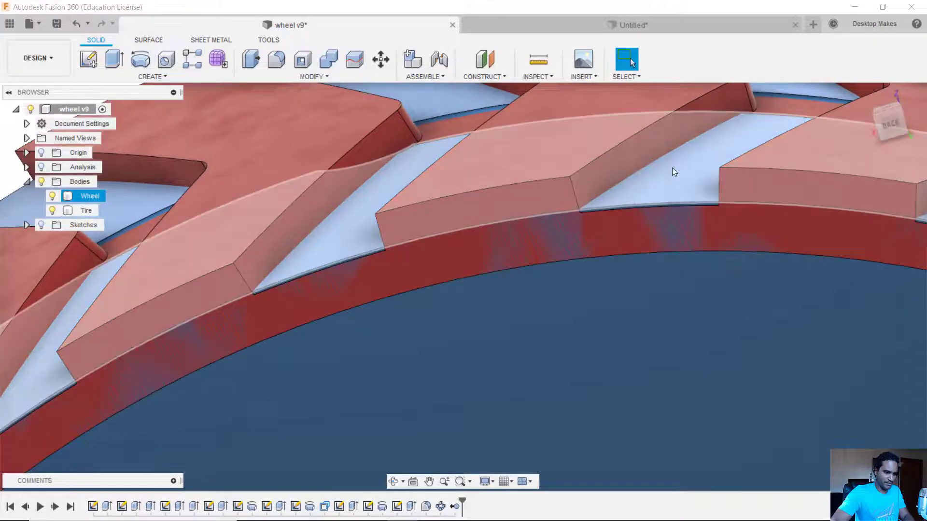
scroll(671, 170, down, 6)
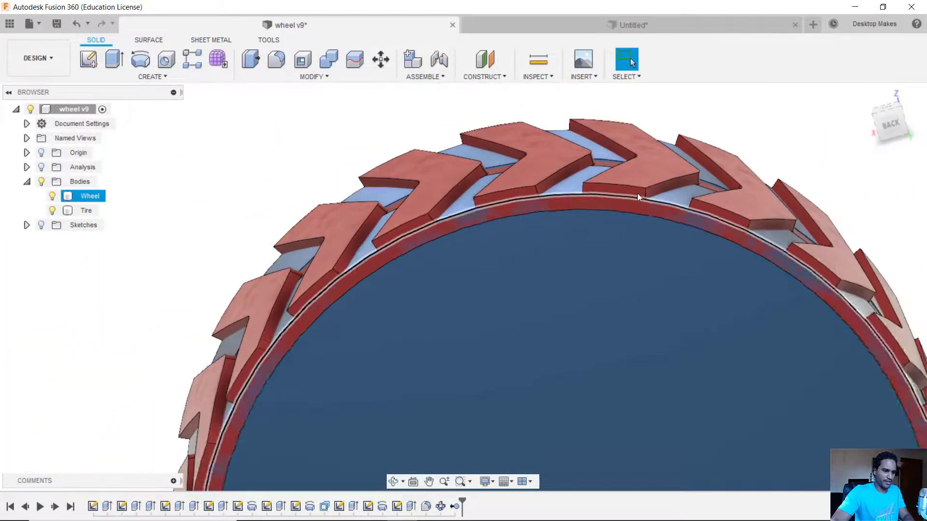
shift+middle_drag(637, 195, 1, 193)
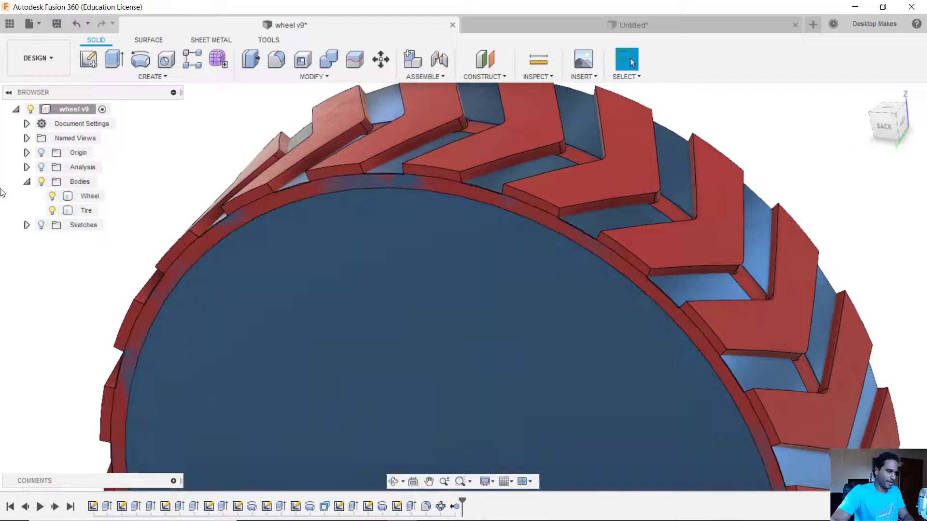
Hide the Wheel and inspect the treaded tire's inner bead face from inside
click(53, 198)
click(52, 210)
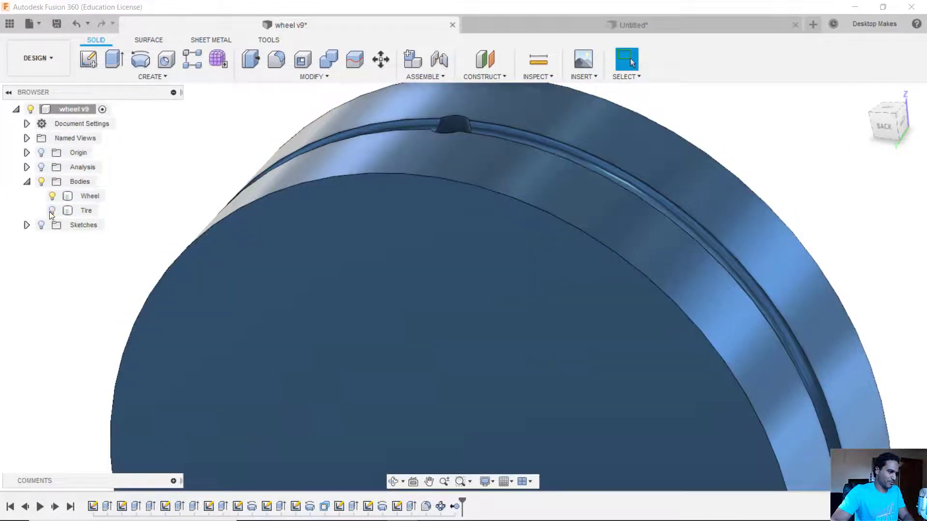
click(51, 210)
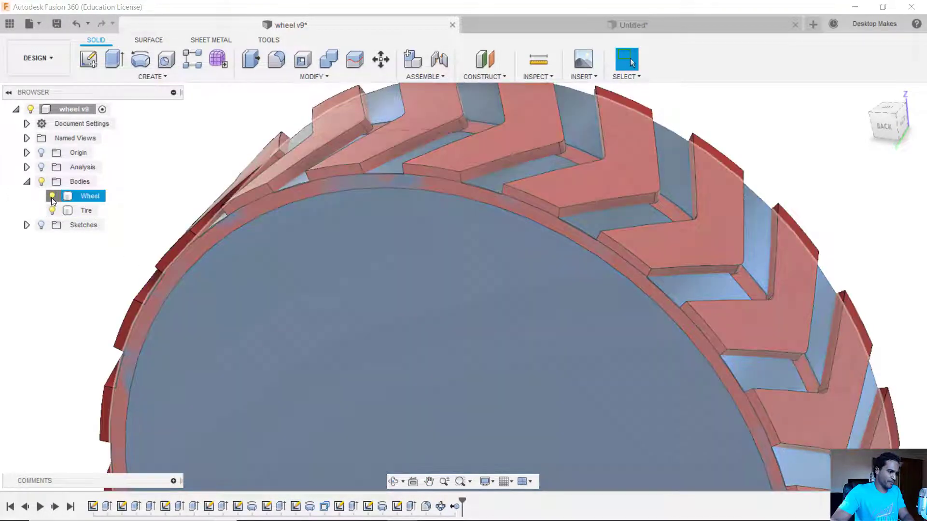
click(52, 198)
click(85, 211)
shift+middle_drag(319, 275, 318, 220)
click(318, 221)
scroll(319, 213, up, 3)
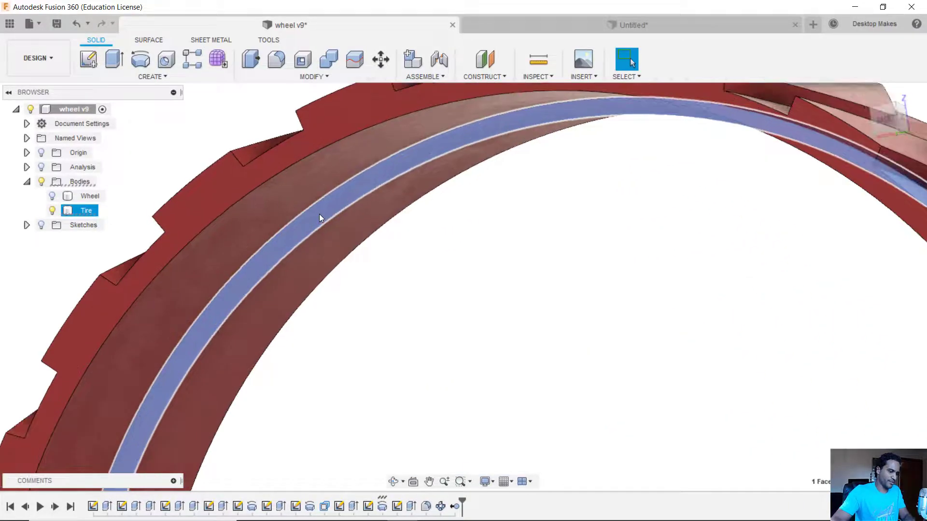
scroll(343, 202, down, 2)
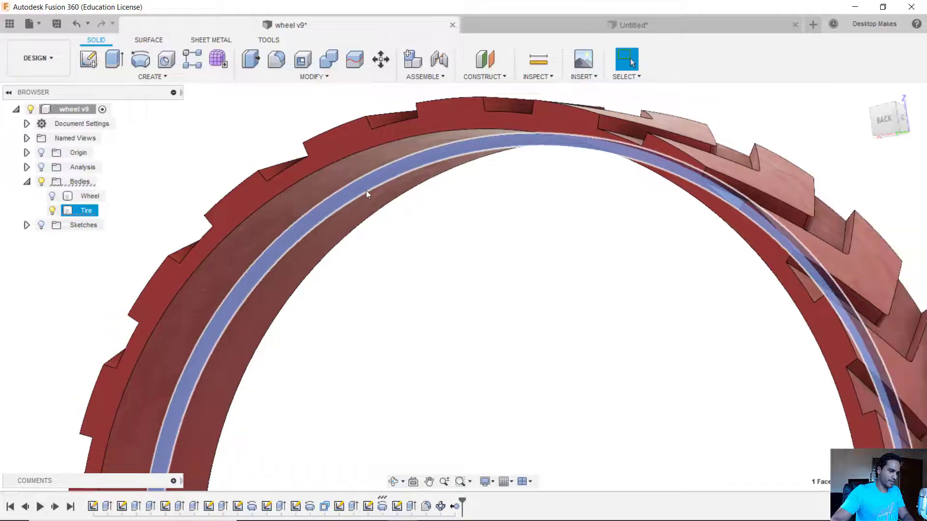
Leave the Wheel shown with the Tire hidden, and view the groove around the rim
click(90, 196)
click(53, 196)
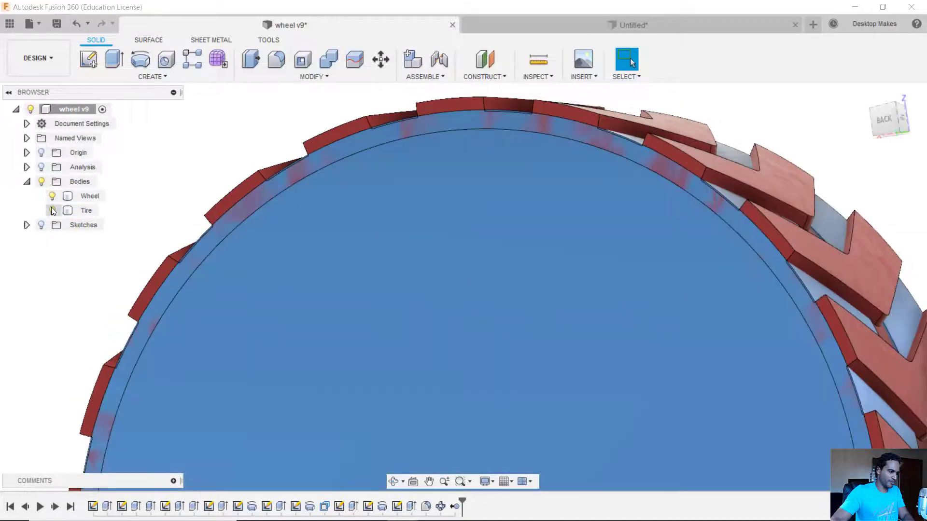
click(52, 210)
shift+middle_drag(328, 272, 417, 227)
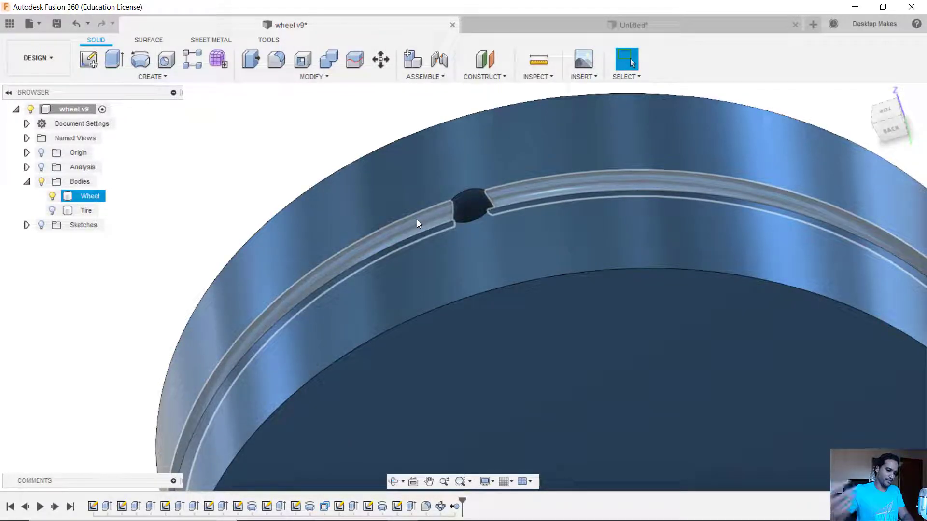
scroll(184, 269, down, 3)
click(175, 272)
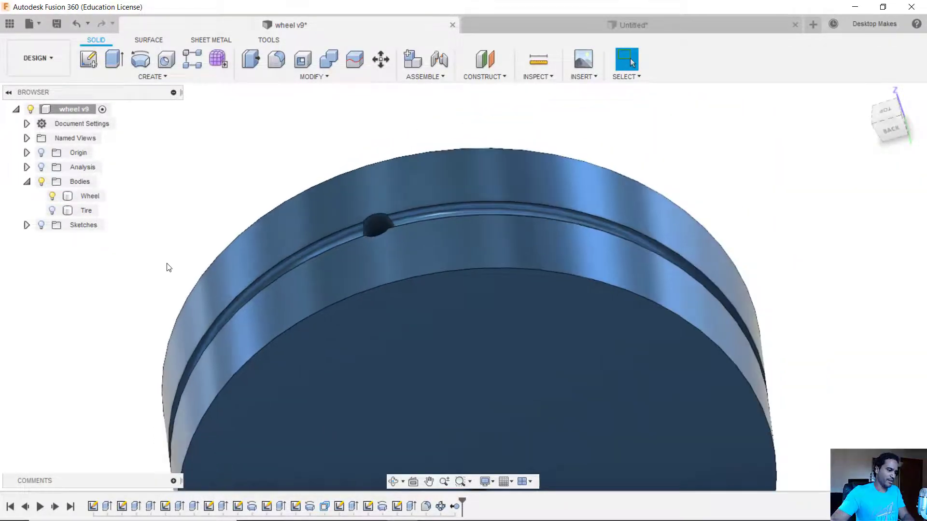